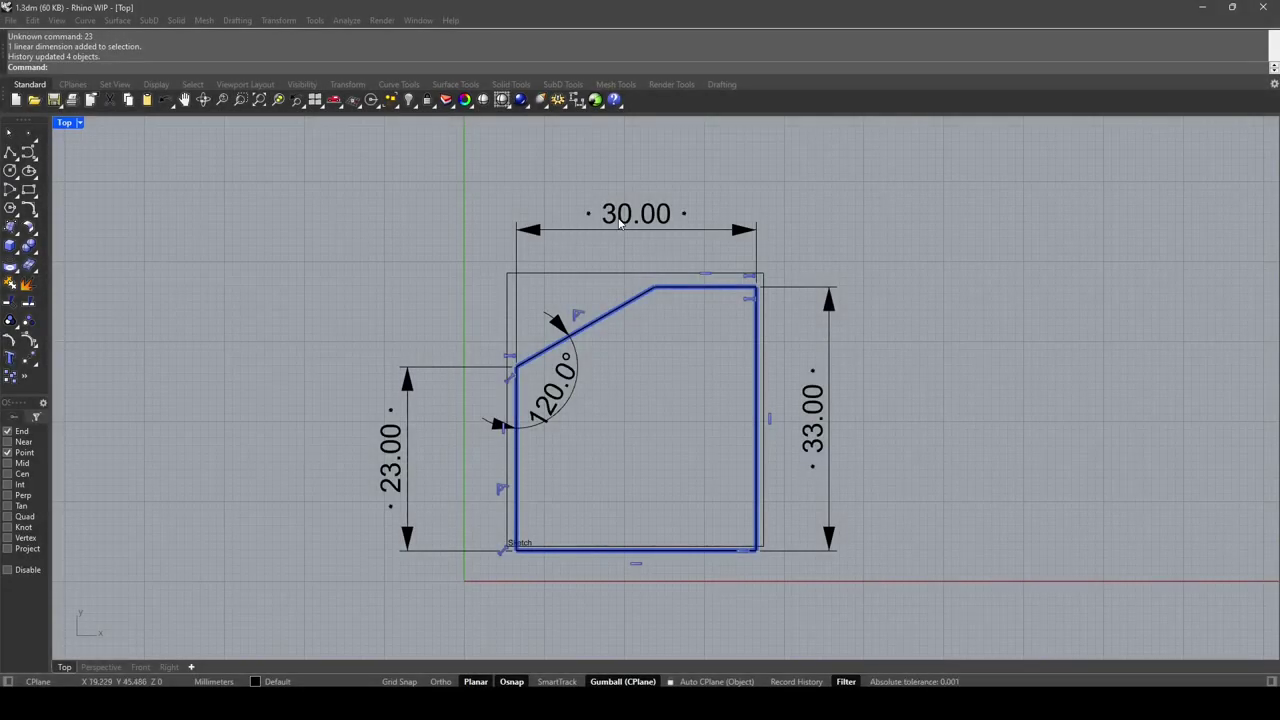
Change the 30.00 width dimension to 37 and the 33.00 height dimension to 36
left_click(620, 224)
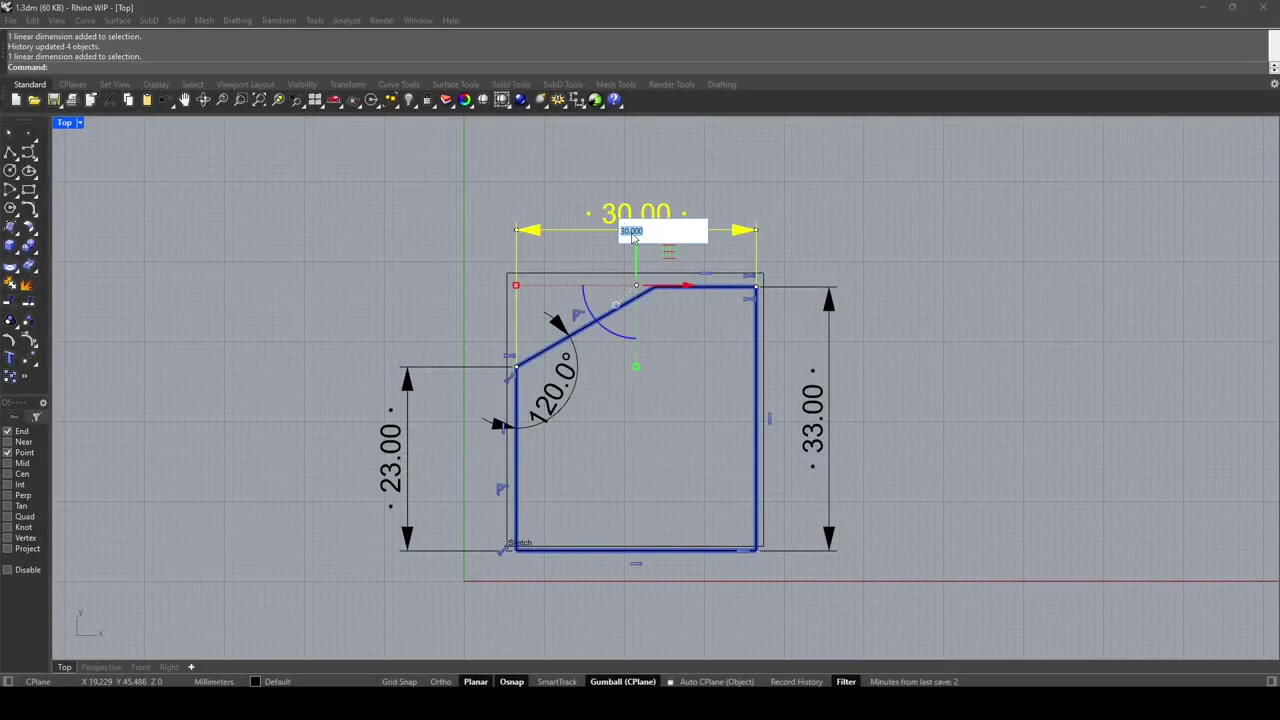
type("37")
key("Return")
left_click(816, 418)
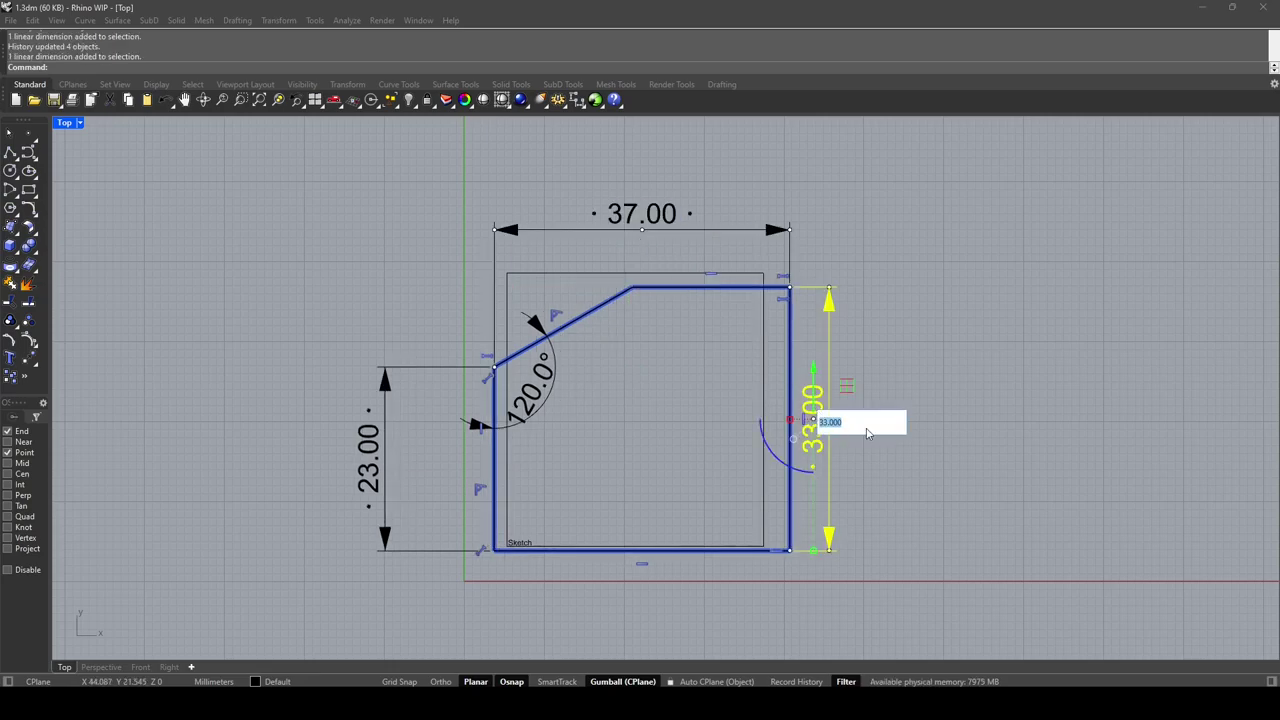
type("36")
key("Return")
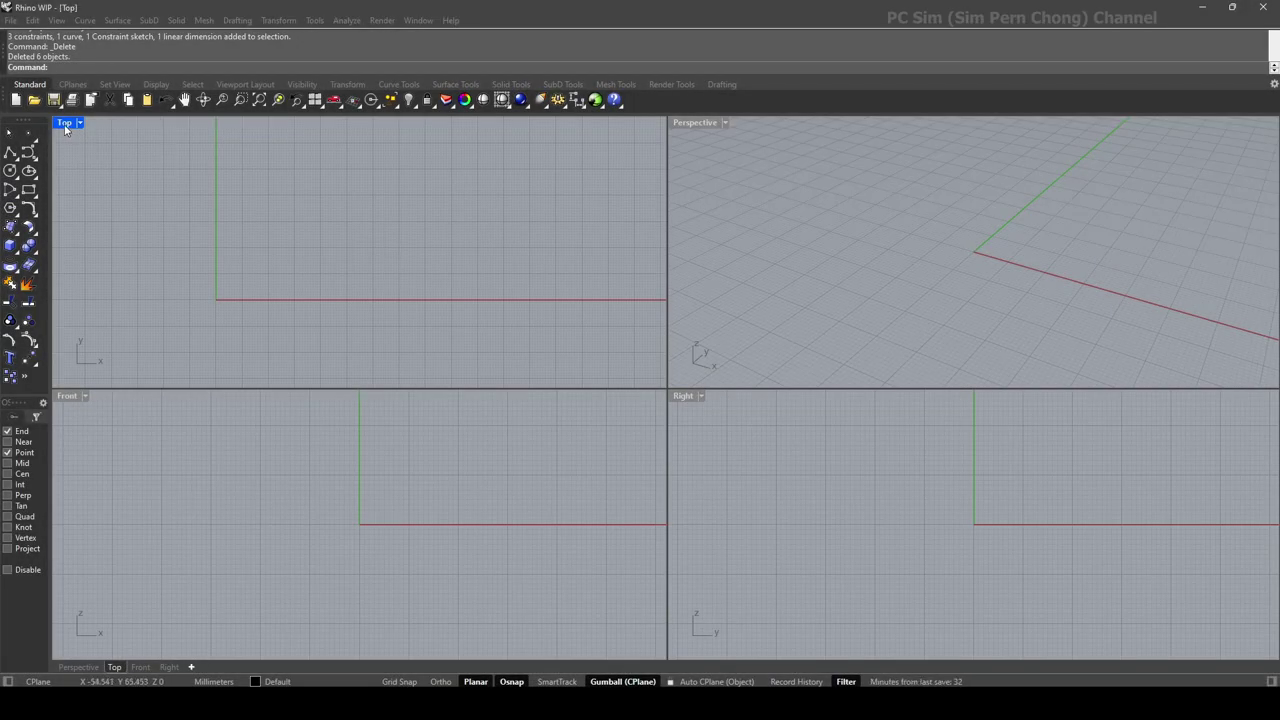
Maximize the Top viewport and open the Constraints panel with the Constraints command
double_click(66, 124)
right_click_drag(328, 277, 291, 329)
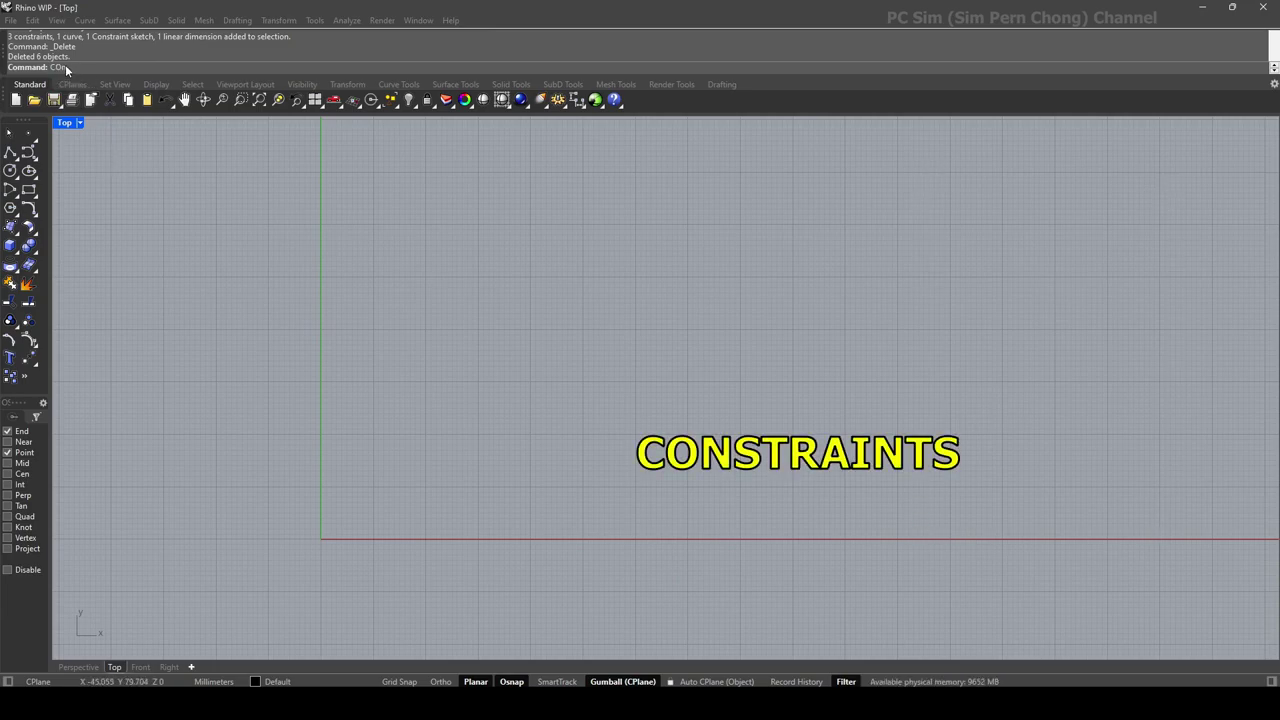
type("COn")
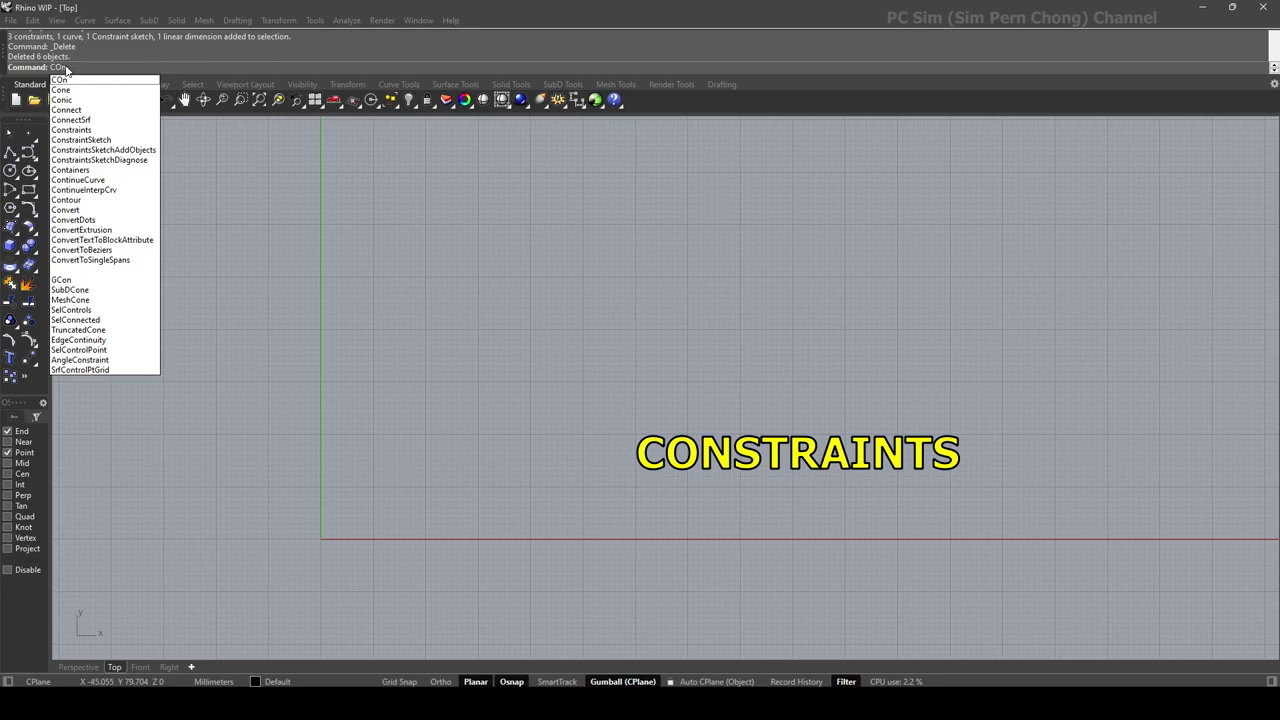
left_click(82, 130)
mouse_move(1046, 151)
left_mouse_down()
mouse_move(951, 163)
mouse_move(1034, 166)
left_mouse_up()
right_click_drag(482, 343, 324, 381)
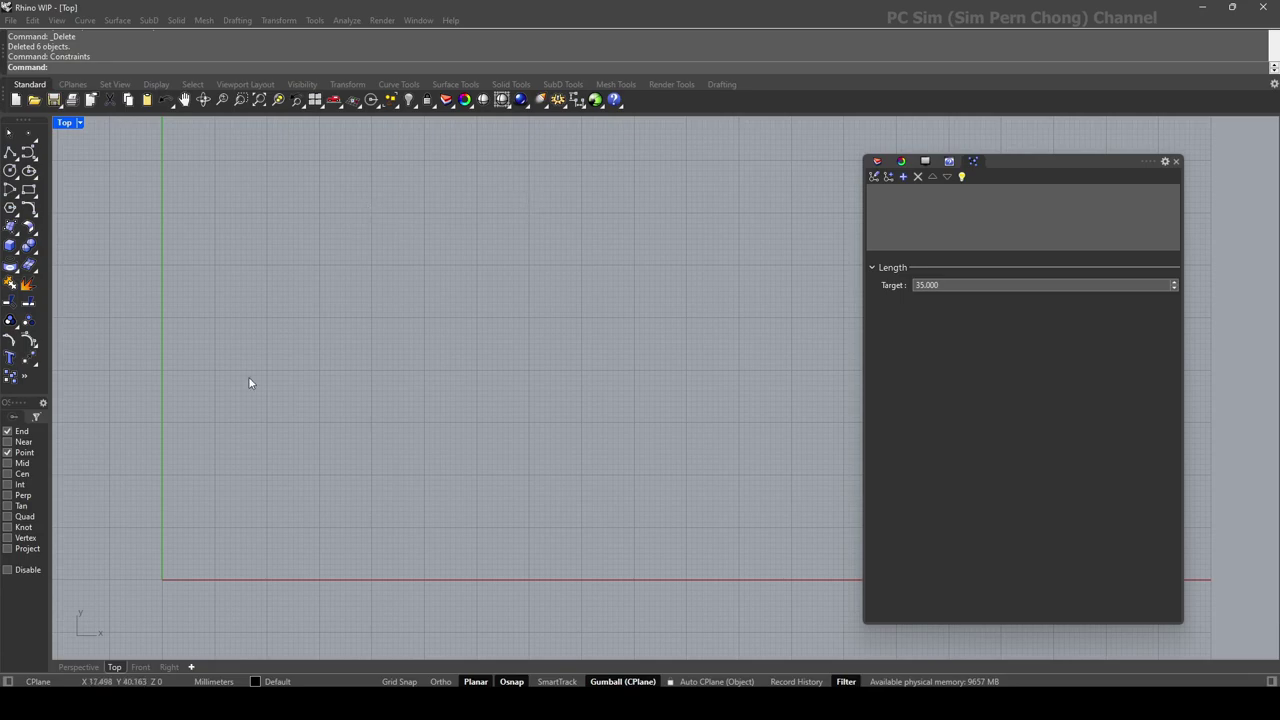
Draw a polyline through five vertices in the Top view, closing it at the start point
left_click(9, 153)
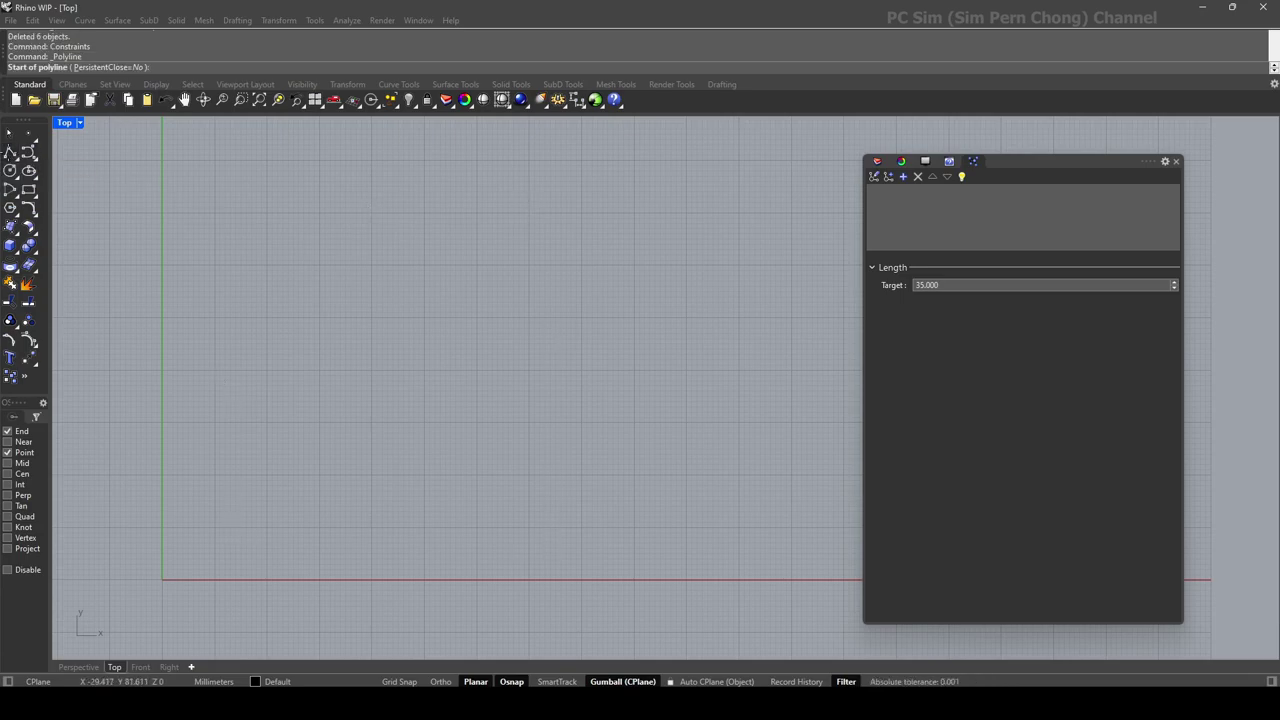
left_click(331, 213)
left_click(210, 351)
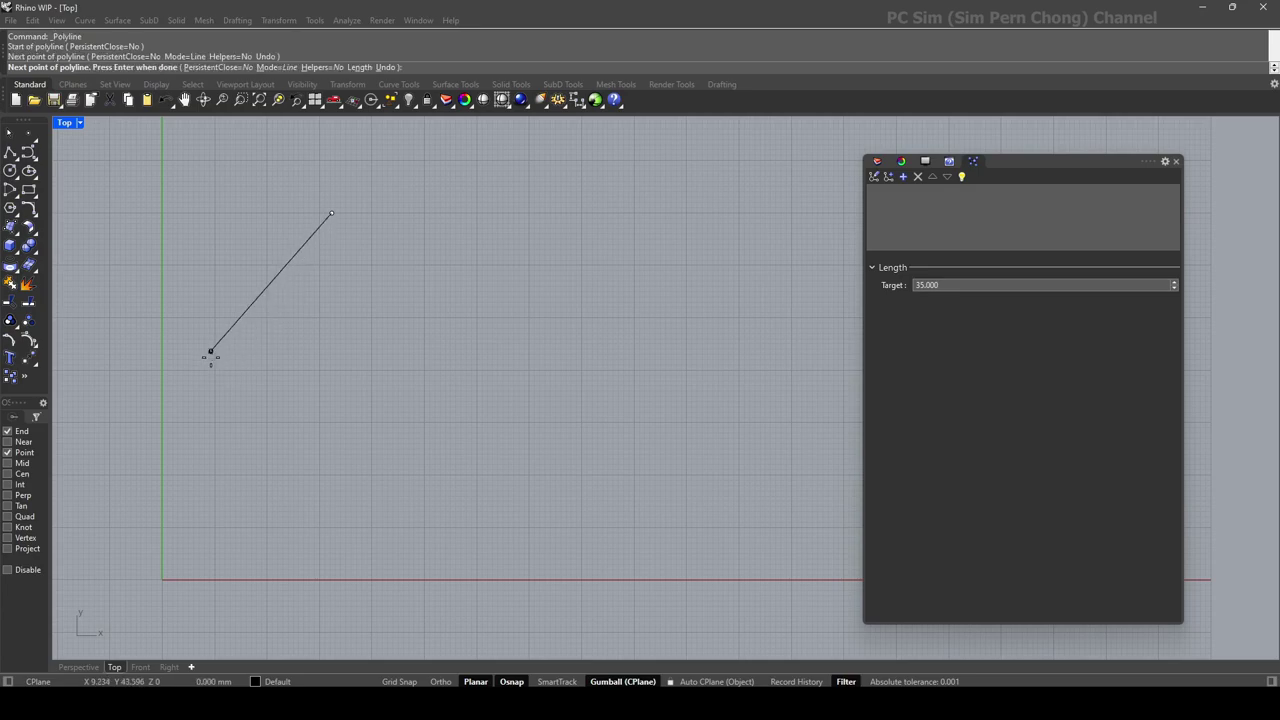
left_click(206, 520)
left_click(505, 550)
left_click(505, 194)
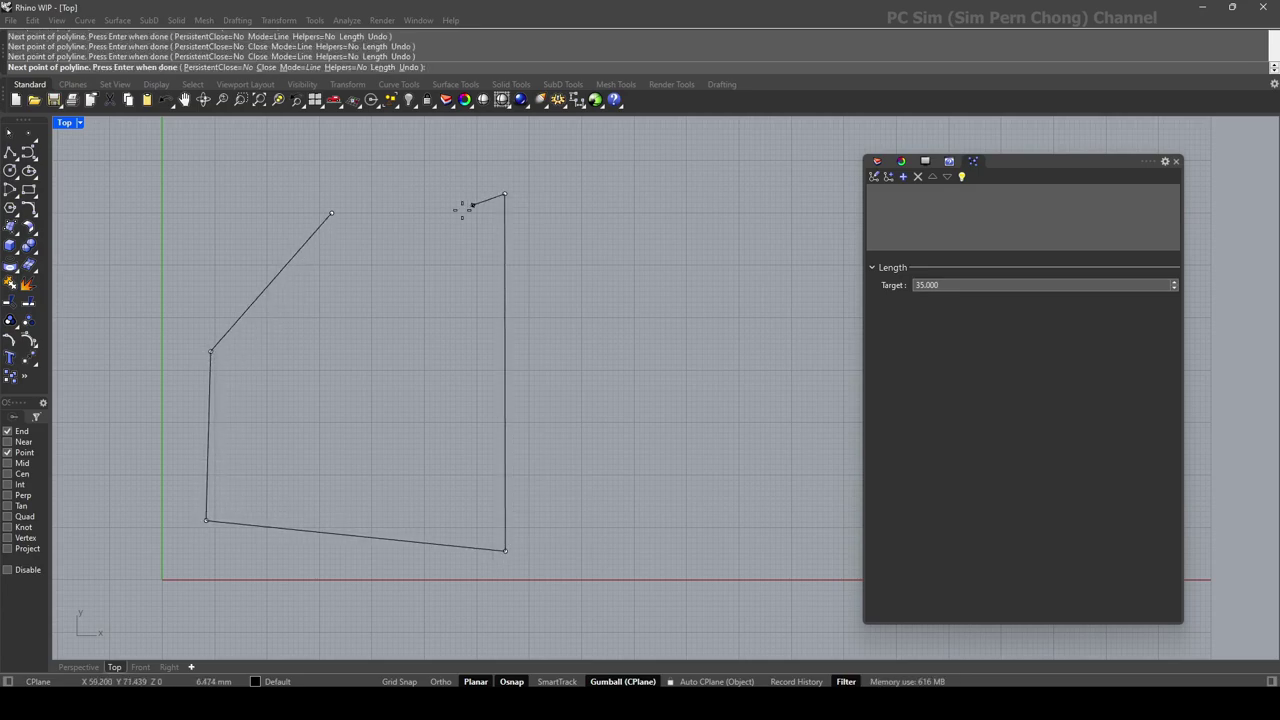
left_click(333, 214)
right_click_drag(383, 272, 398, 280)
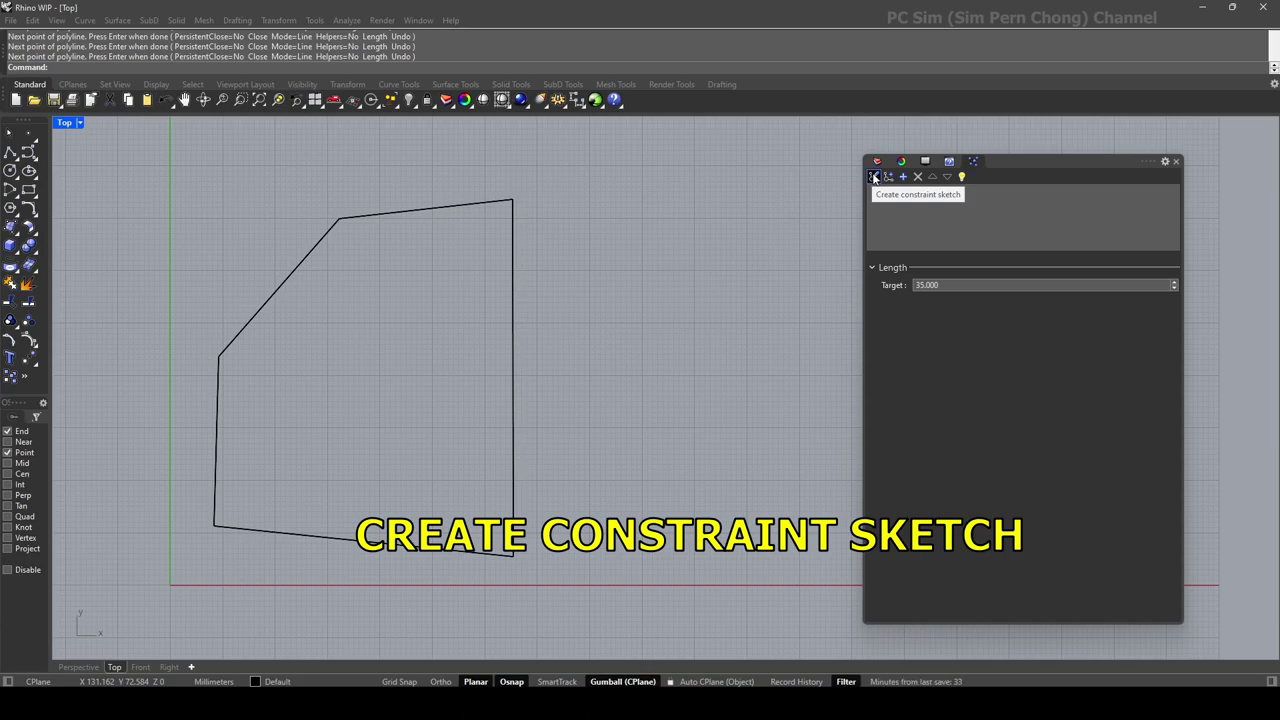
Create a constraint sketch from the window-selected polyline, producing Sketch (1)
left_click(873, 177)
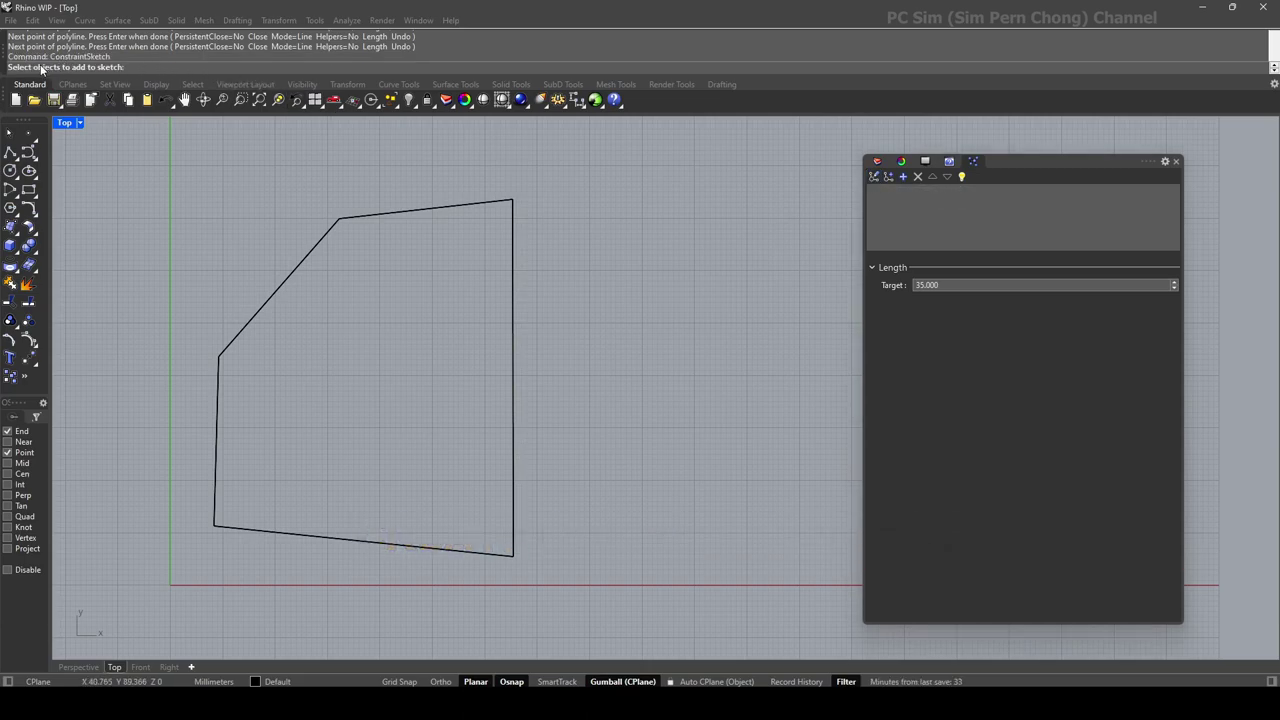
right_click_drag(199, 213, 249, 191)
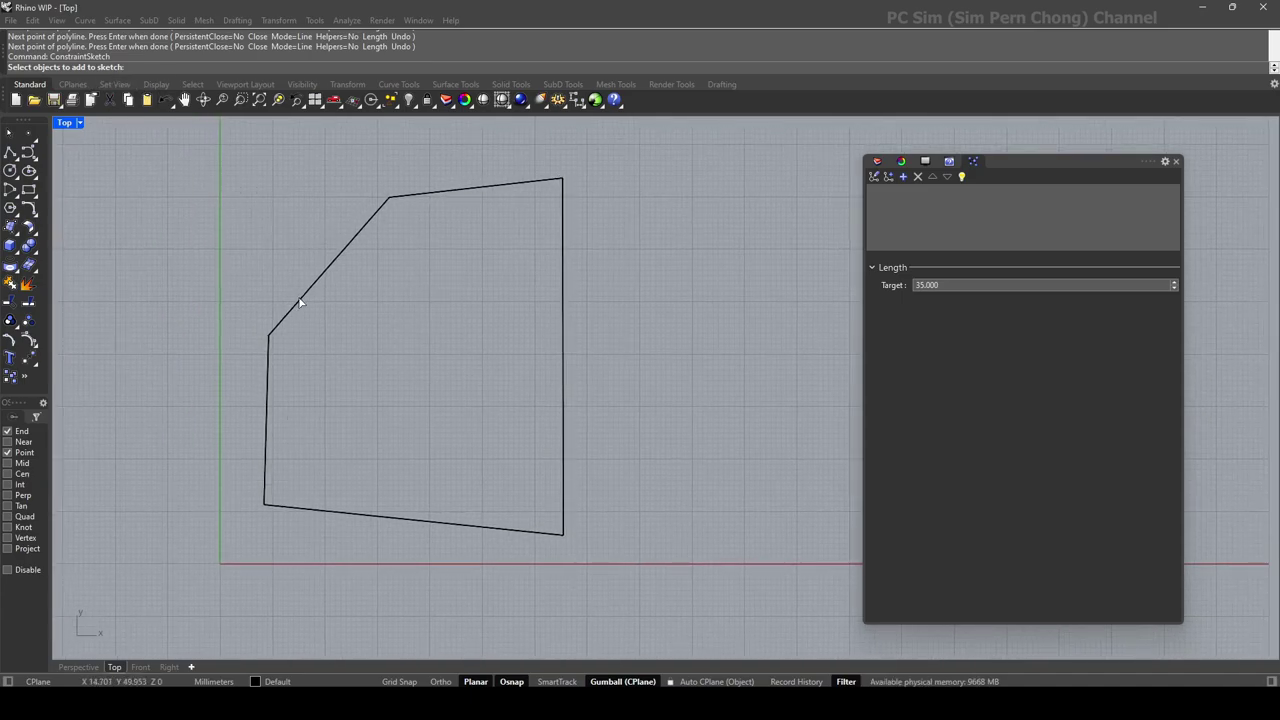
mouse_move(212, 136)
left_mouse_down()
mouse_move(620, 534)
mouse_move(640, 530)
left_mouse_up()
key("Return")
key("Up")
key("Left")
key("Left")
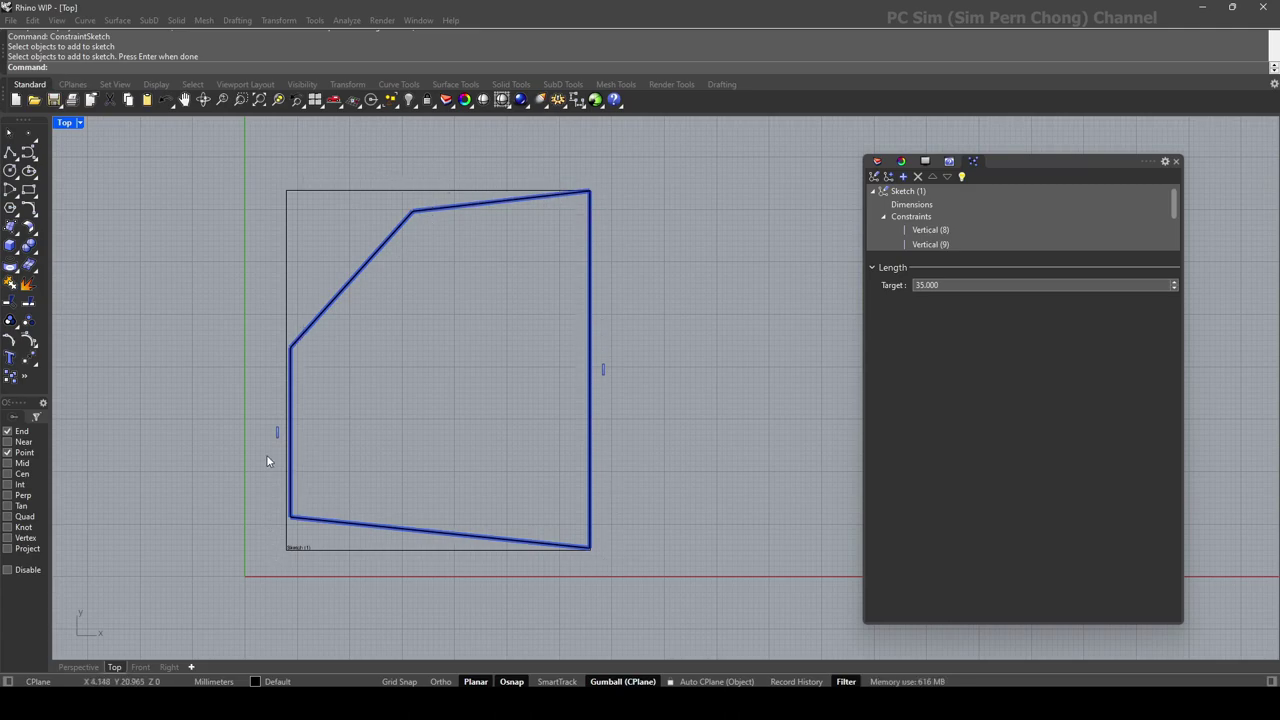
scroll(318, 577, "up", 6)
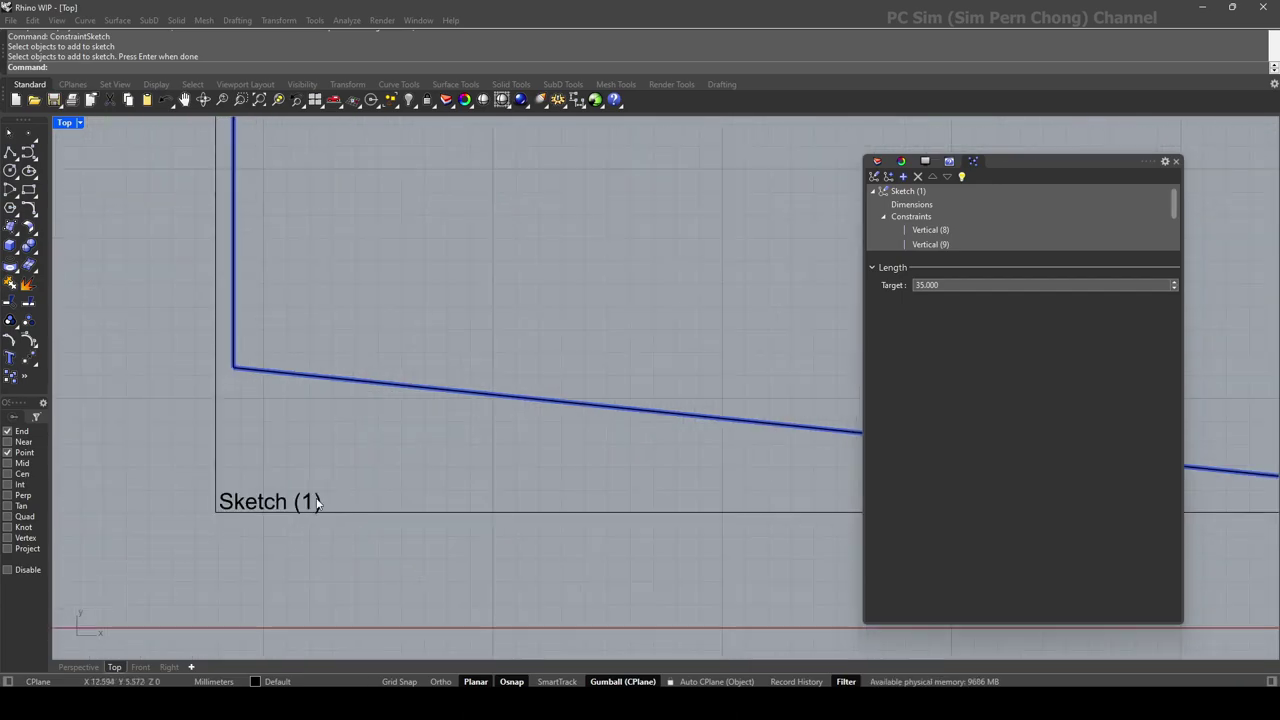
scroll(300, 502, "down", 6)
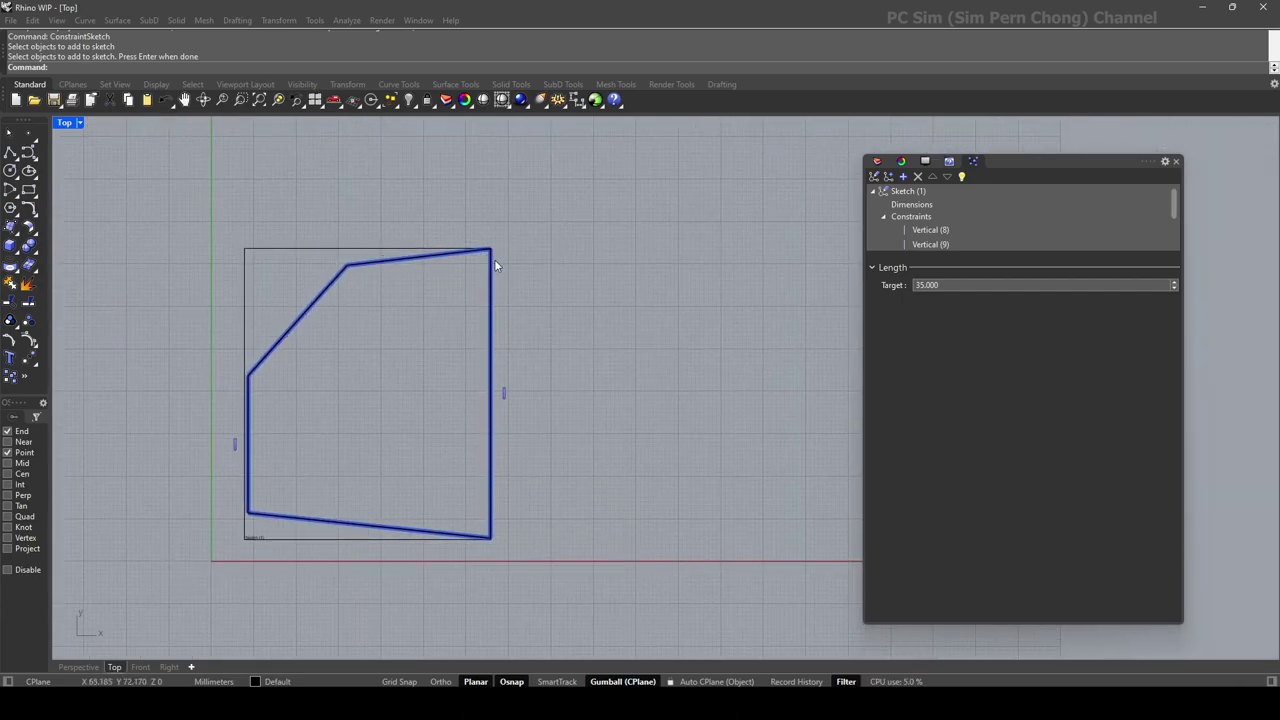
scroll(257, 366, "up", 2)
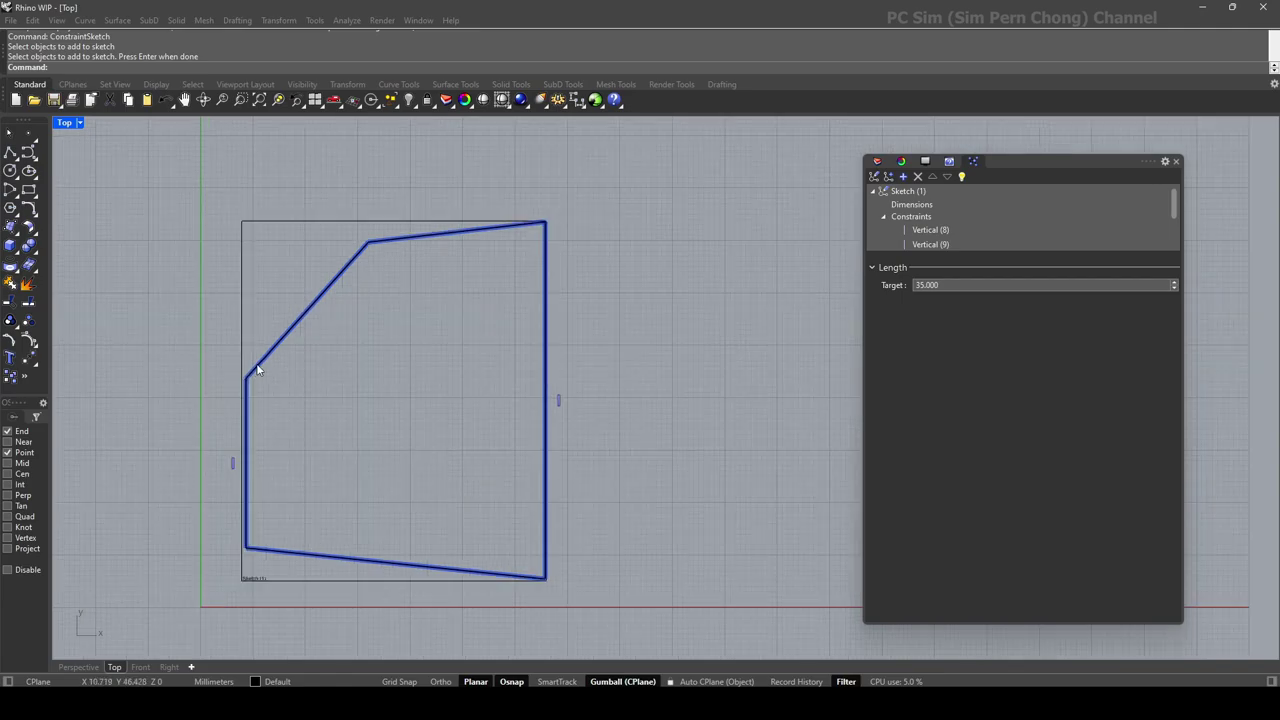
mouse_move(271, 371)
right_mouse_down()
mouse_move(316, 353)
mouse_move(306, 357)
right_mouse_up()
scroll(318, 377, "up", 1)
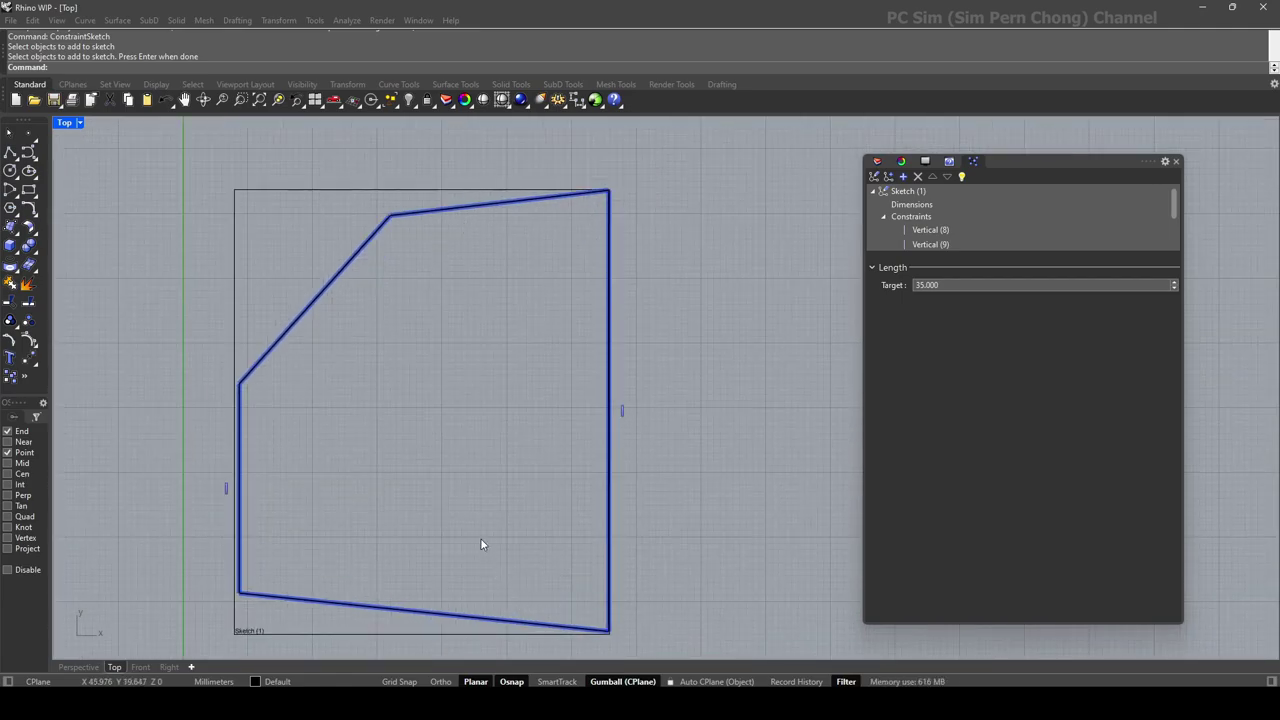
right_click_drag(483, 543, 513, 529)
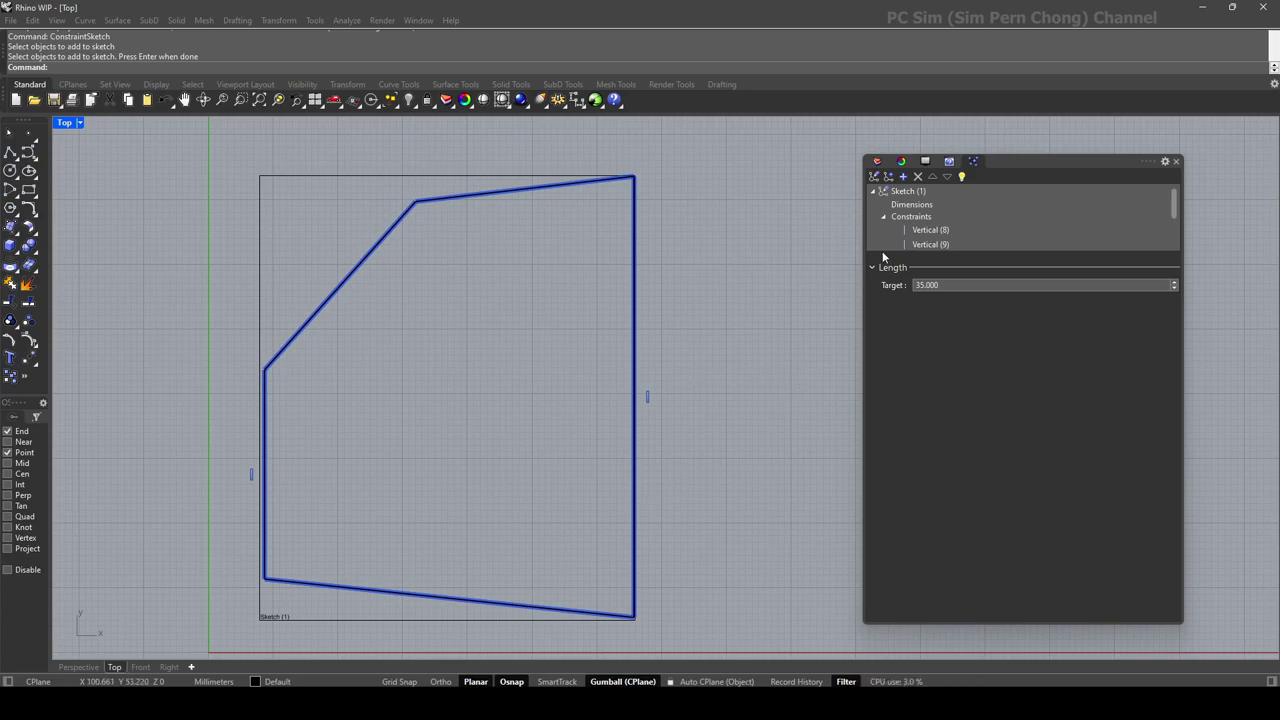
Apply a Horizontal constraint to the sketch's top and bottom edges
left_click(904, 177)
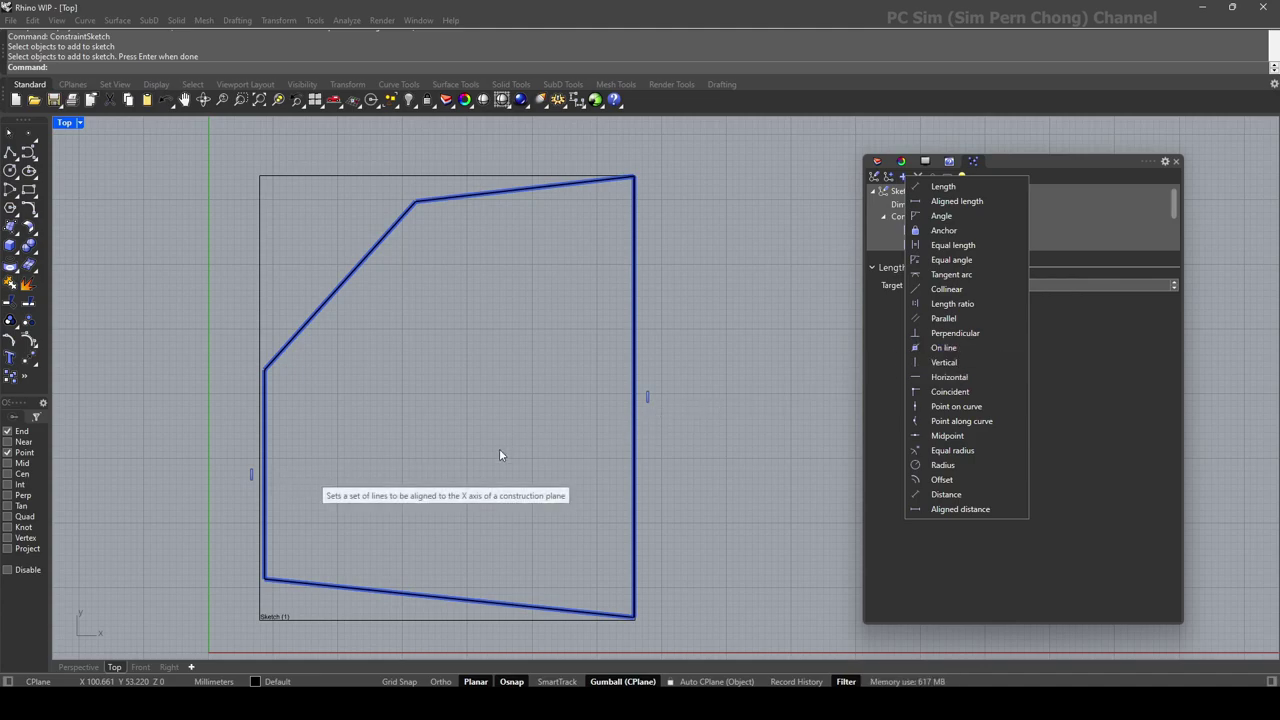
left_click(705, 393)
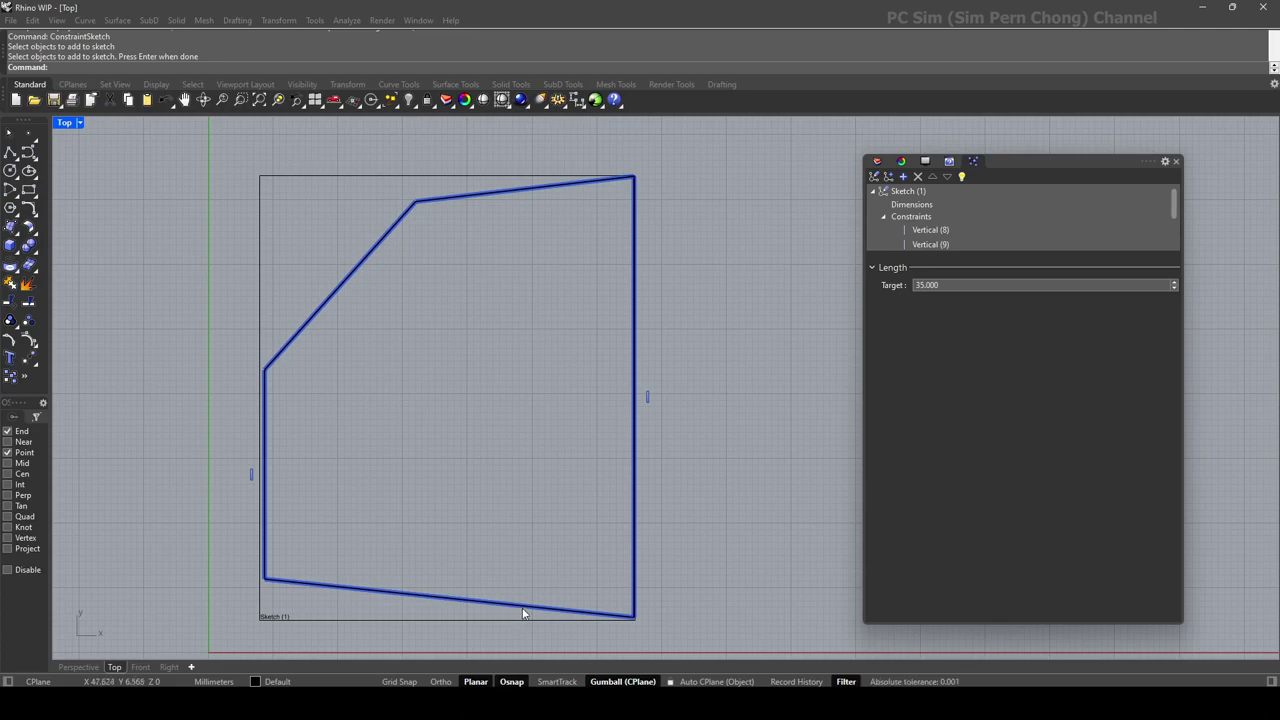
left_click(903, 176)
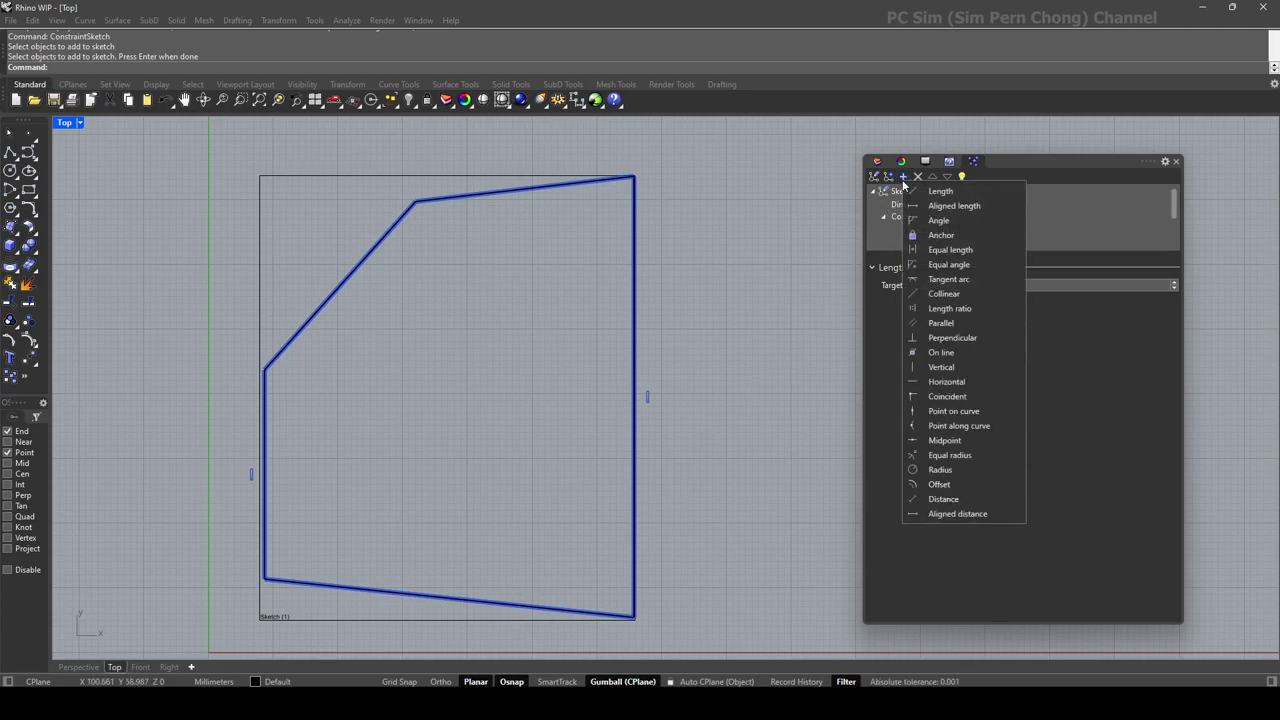
left_click(948, 383)
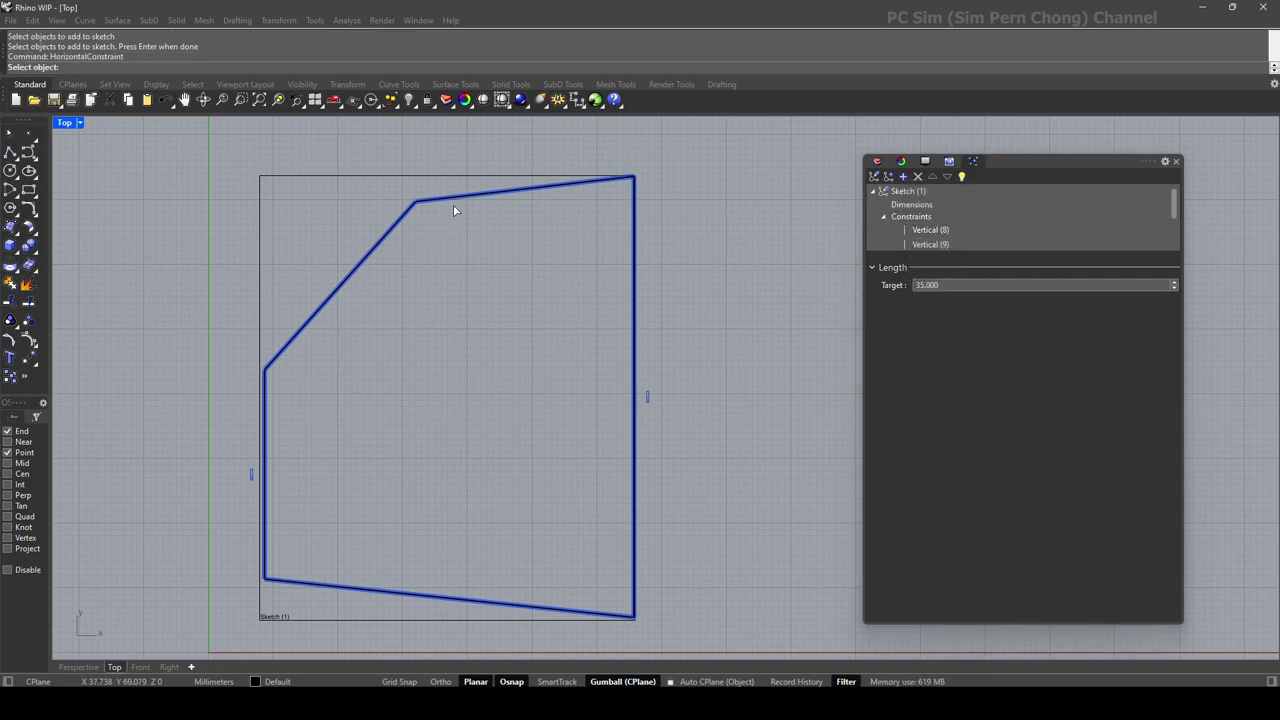
left_click(526, 193)
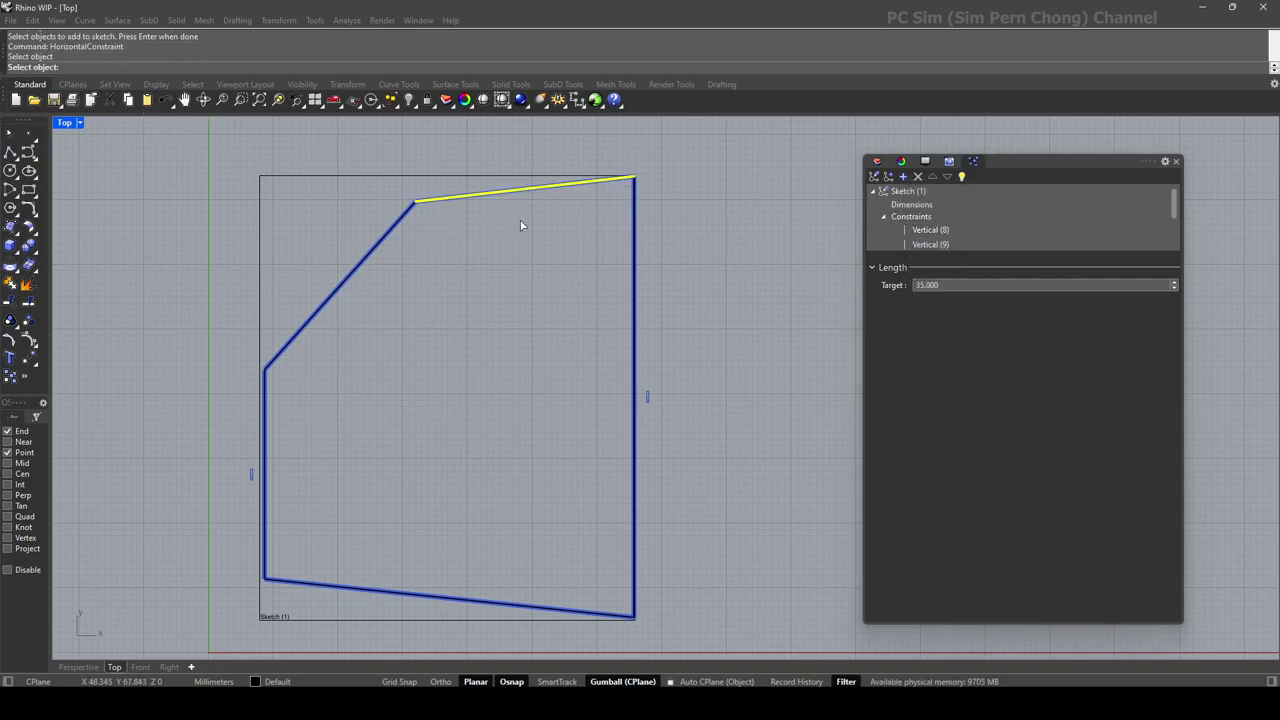
left_click(488, 602)
key("Return")
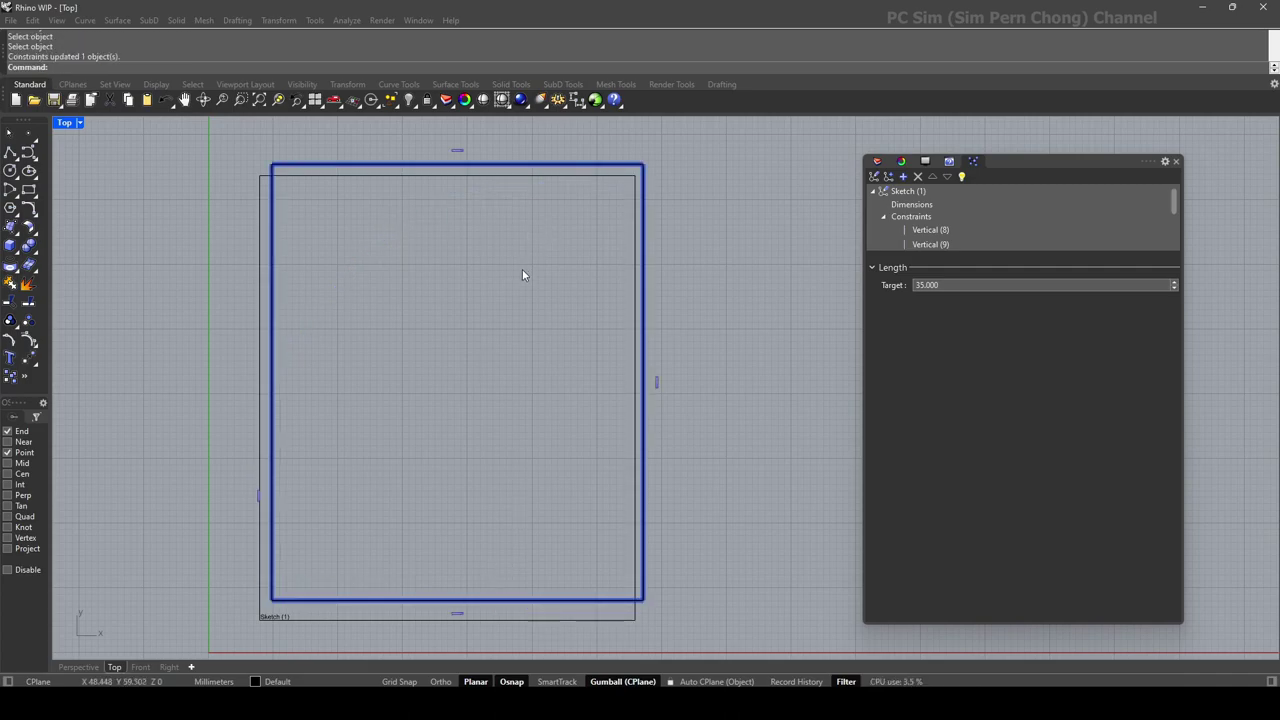
Undo the horizontal constraint to restore the slanted five-sided outline
scroll(522, 275, "down", 3)
scroll(438, 305, "up", 3)
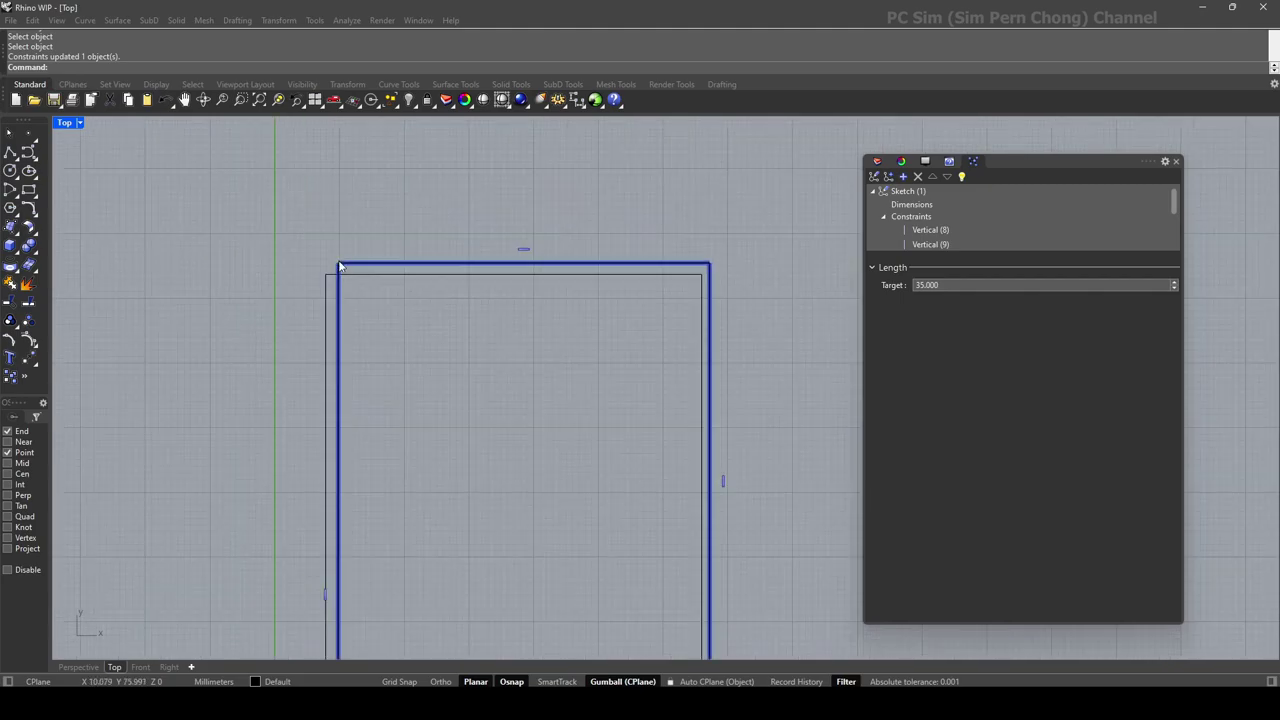
scroll(509, 418, "down", 3)
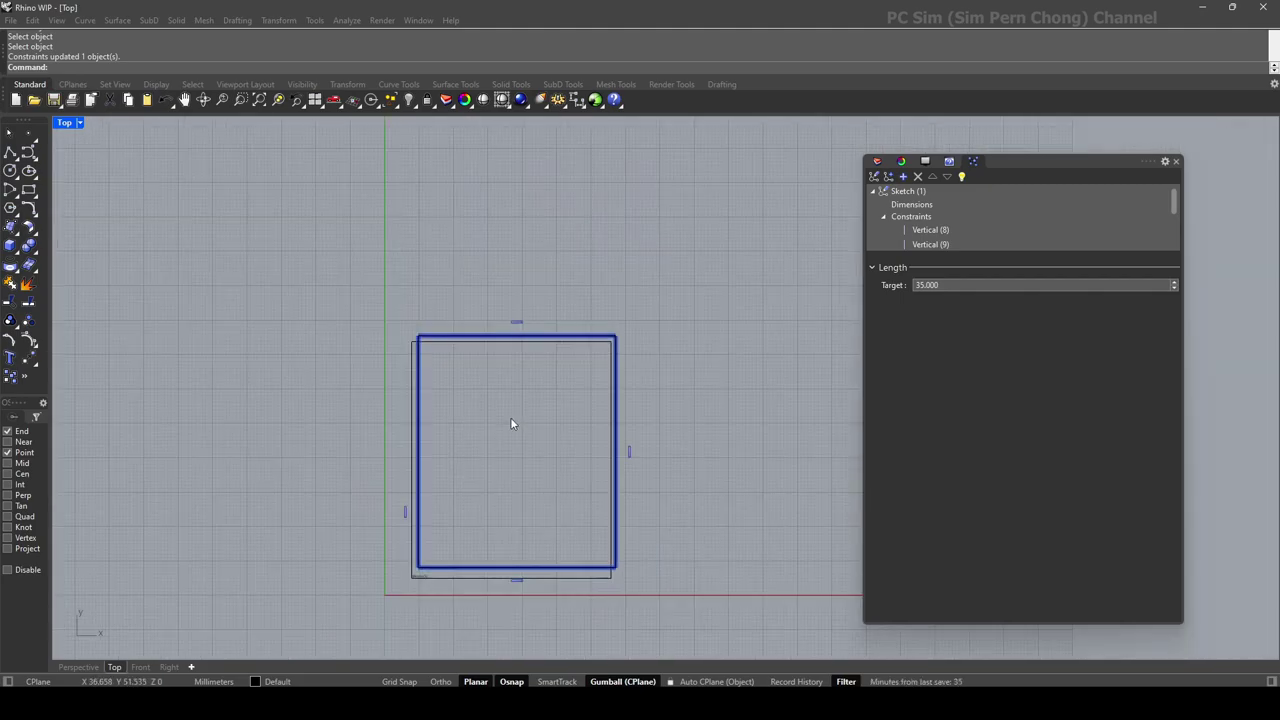
key("ctrl+z")
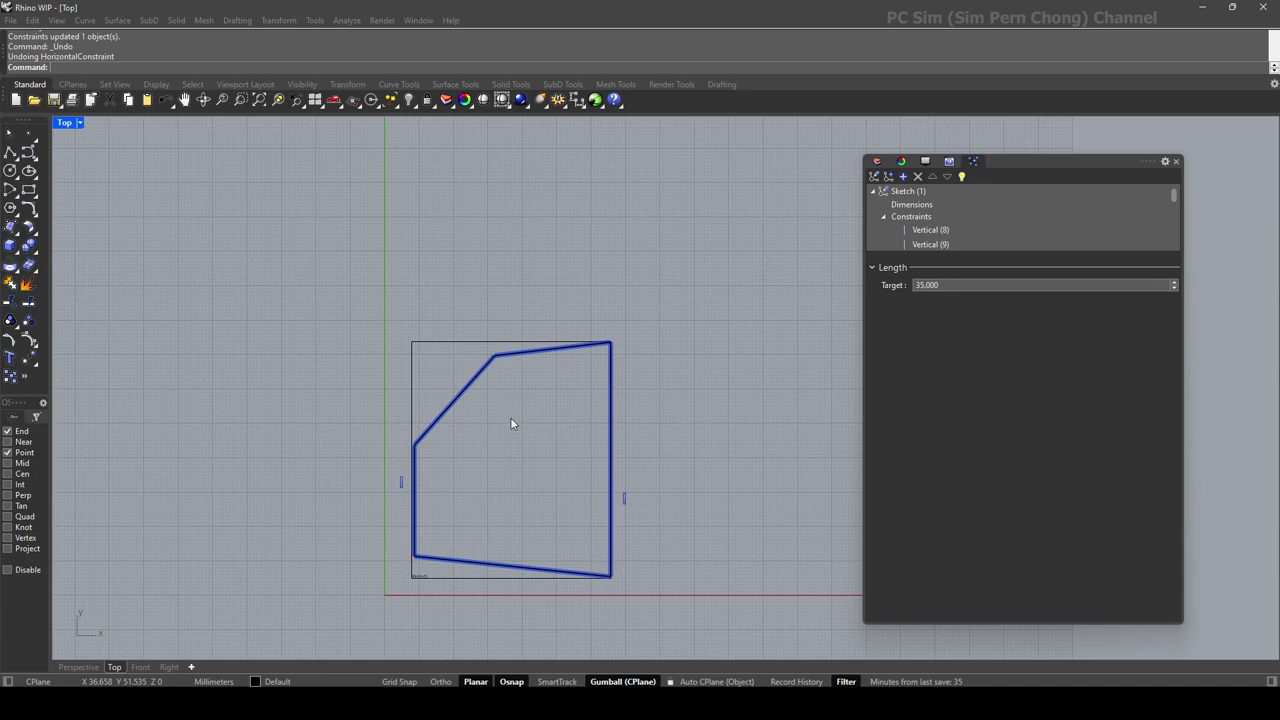
right_click_drag(511, 424, 513, 366)
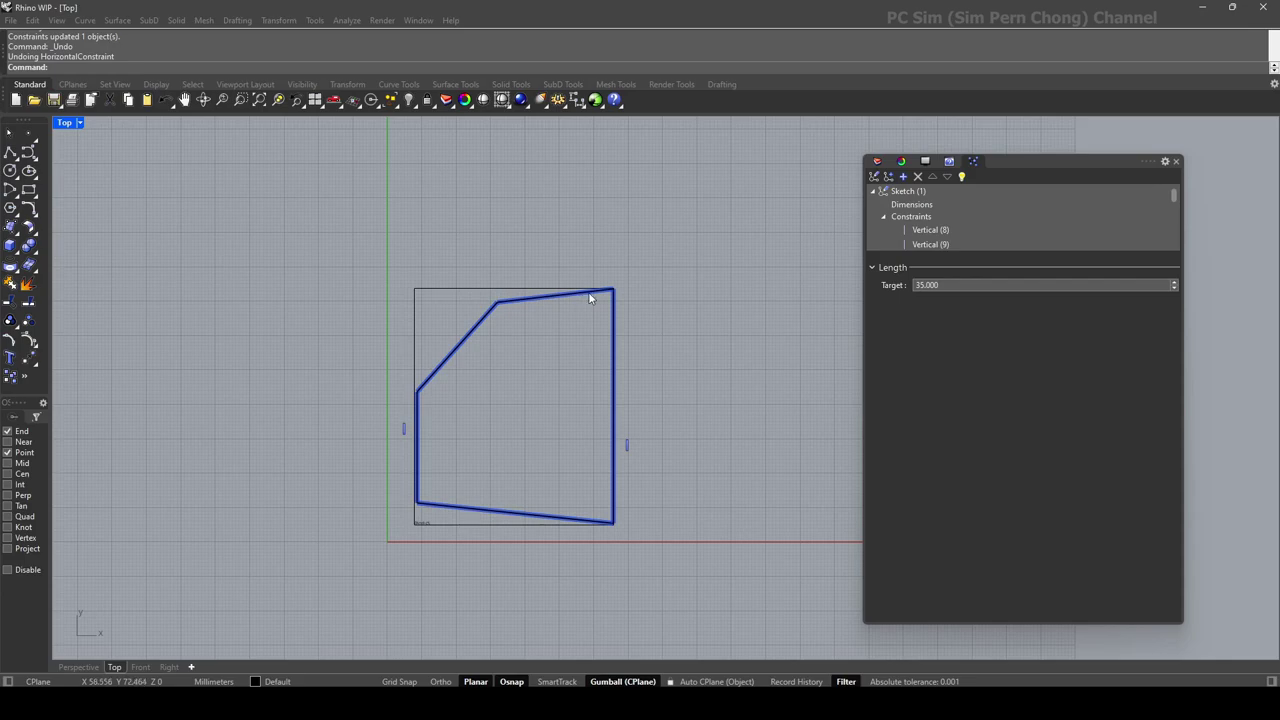
Make the sketch's top edge horizontal with a Horizontal constraint
left_click(903, 176)
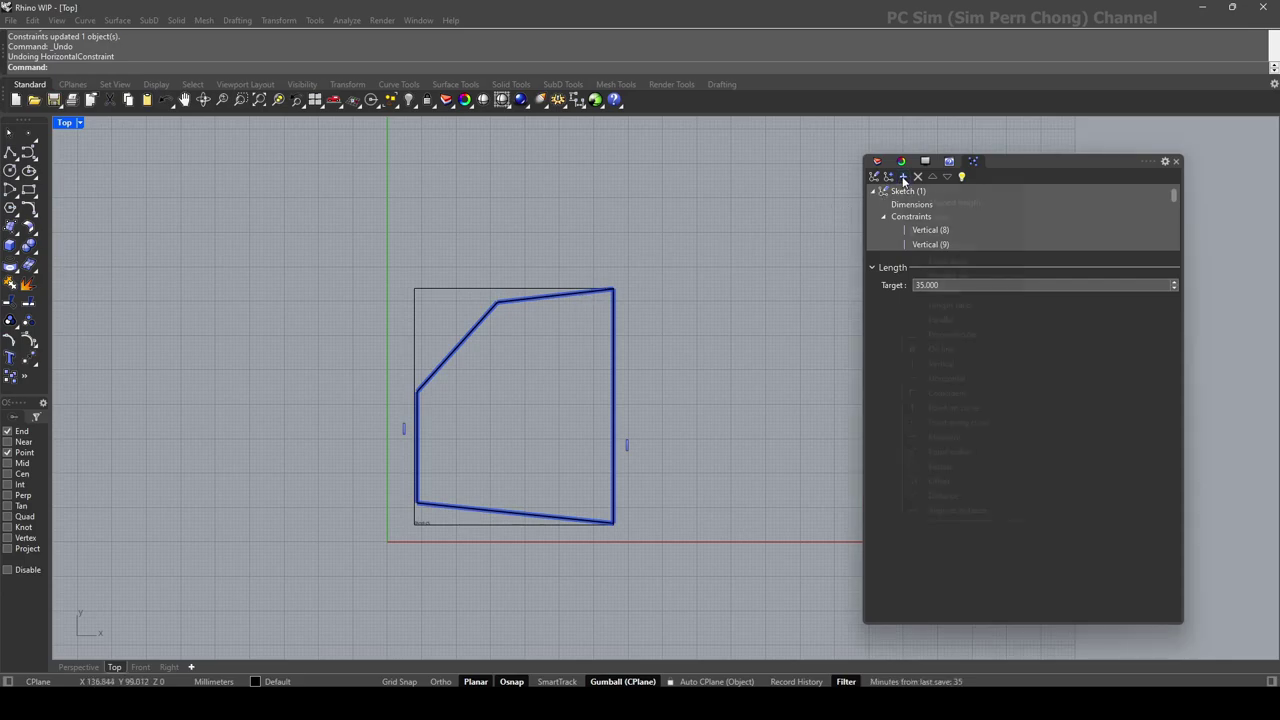
left_click(959, 378)
left_click(557, 296)
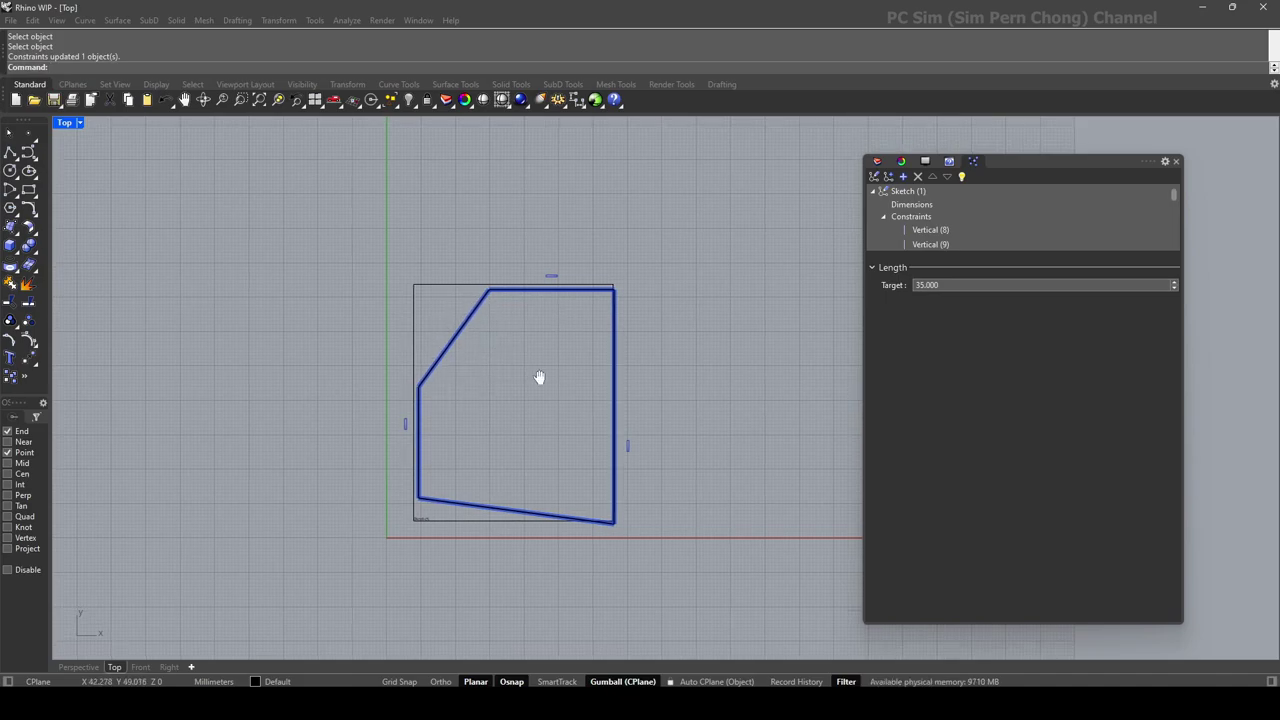
scroll(446, 282, "up", 3)
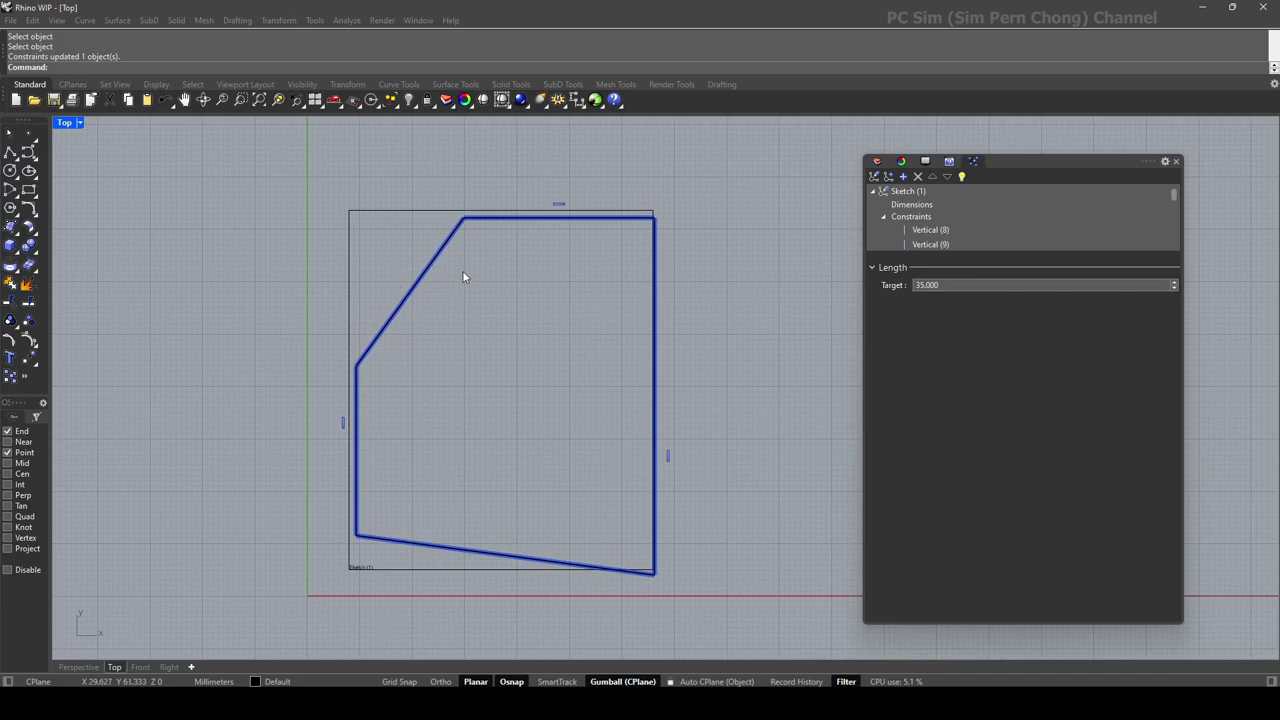
scroll(494, 346, "down", 2)
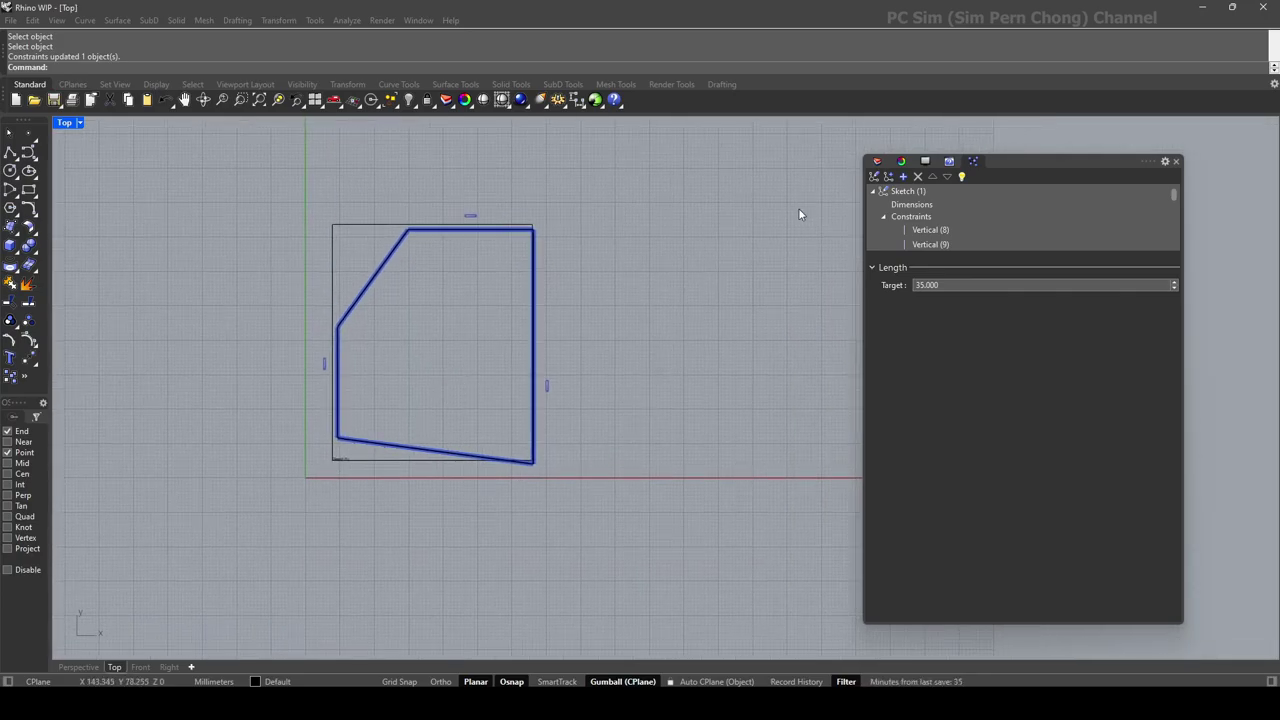
Try a Horizontal constraint on the bottom edge, then undo it
left_click(902, 177)
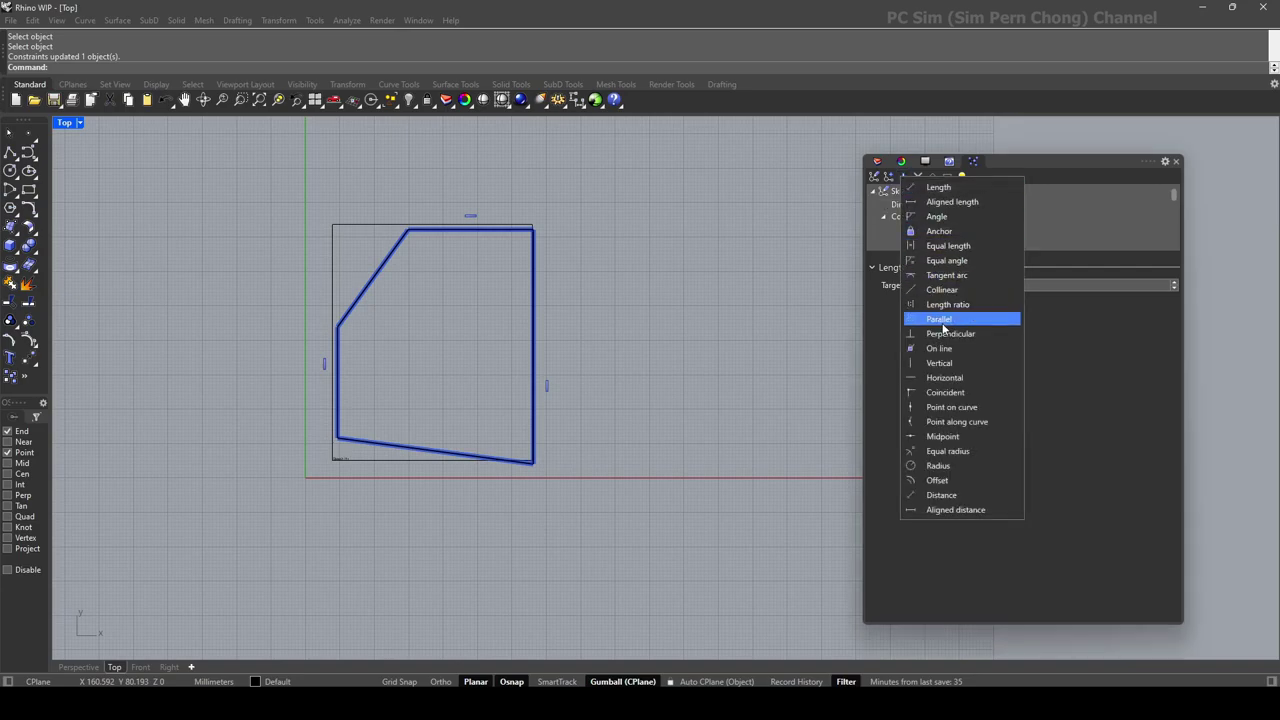
left_click(958, 382)
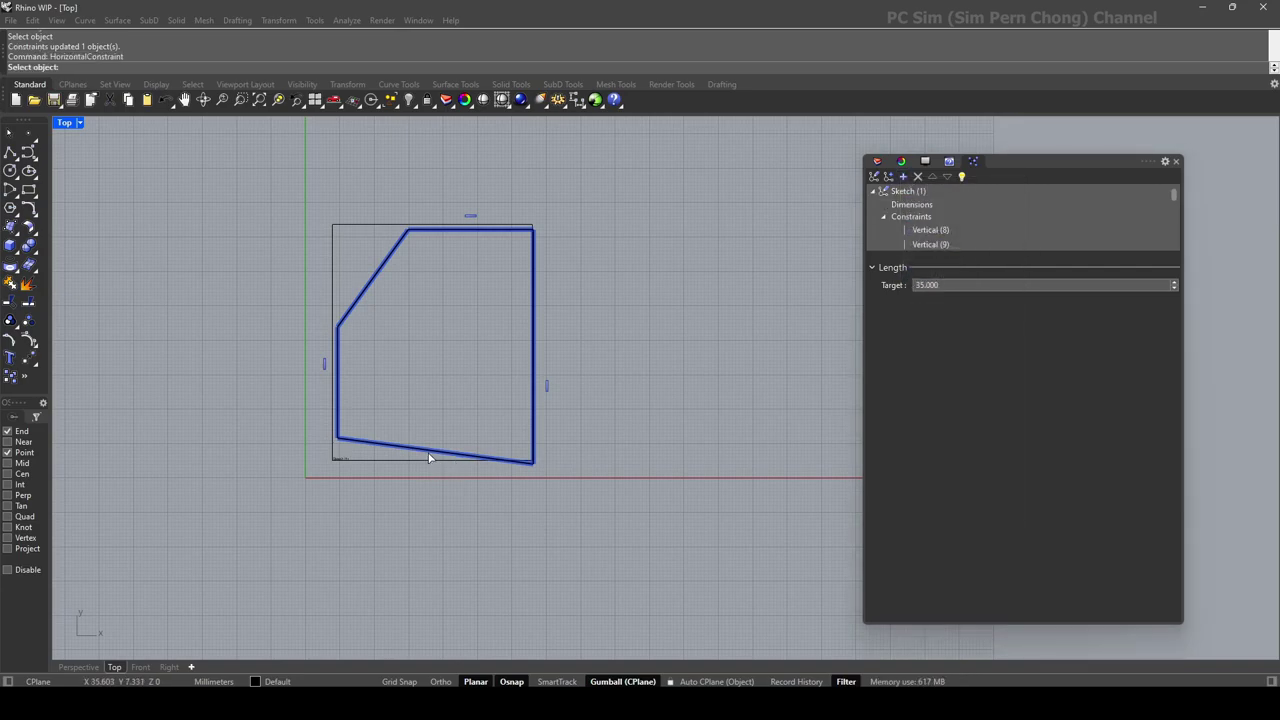
left_click(443, 442)
key("ctrl+z")
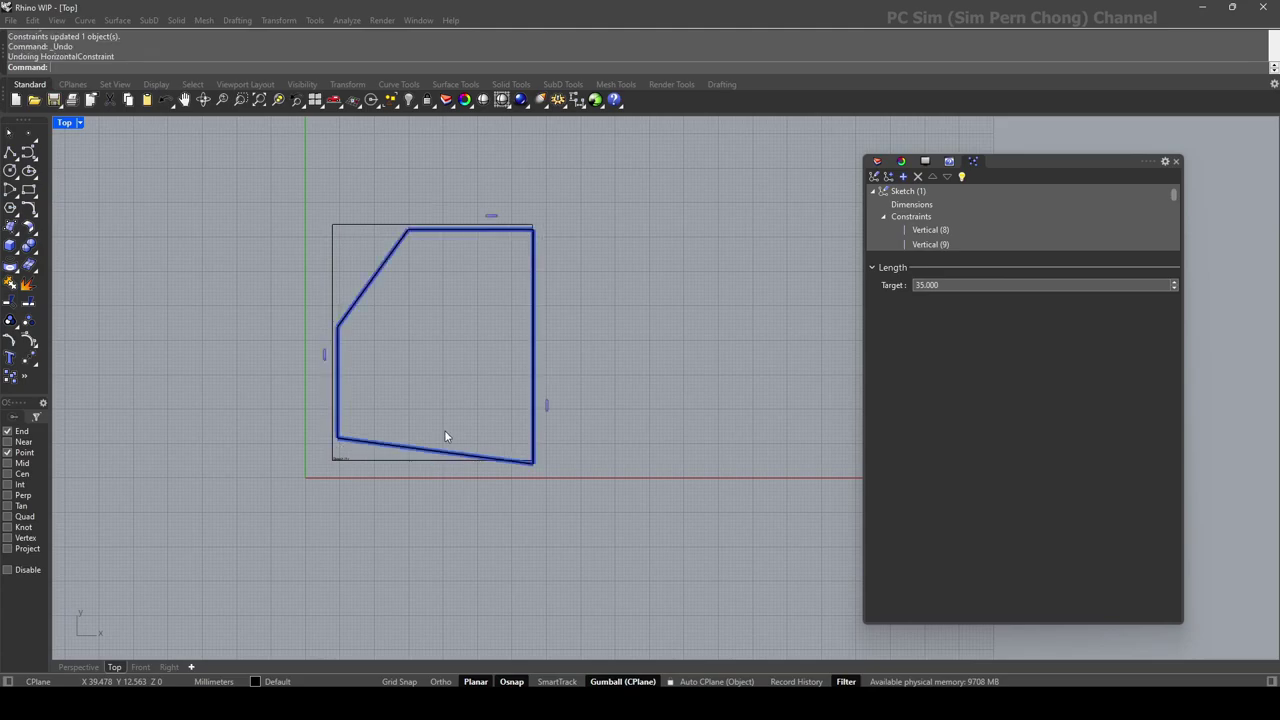
mouse_move(456, 408)
right_mouse_down()
mouse_move(477, 432)
mouse_move(482, 422)
right_mouse_up()
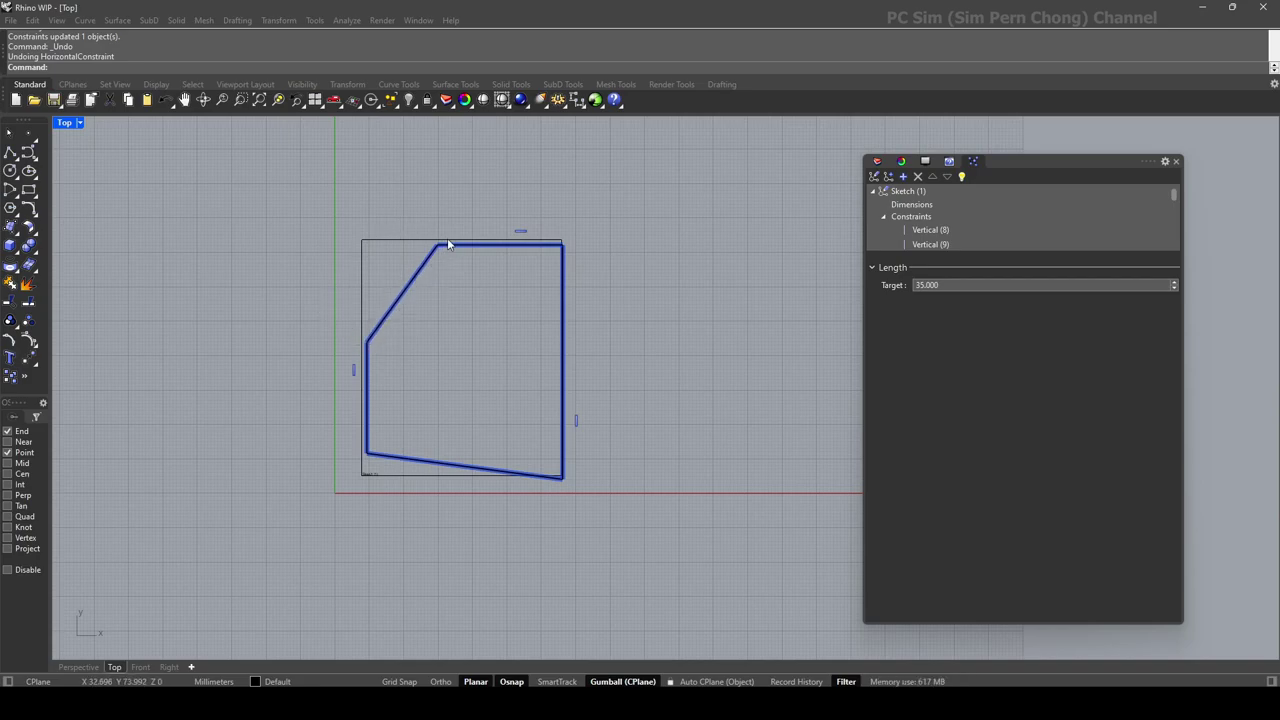
scroll(375, 337, "up", 2)
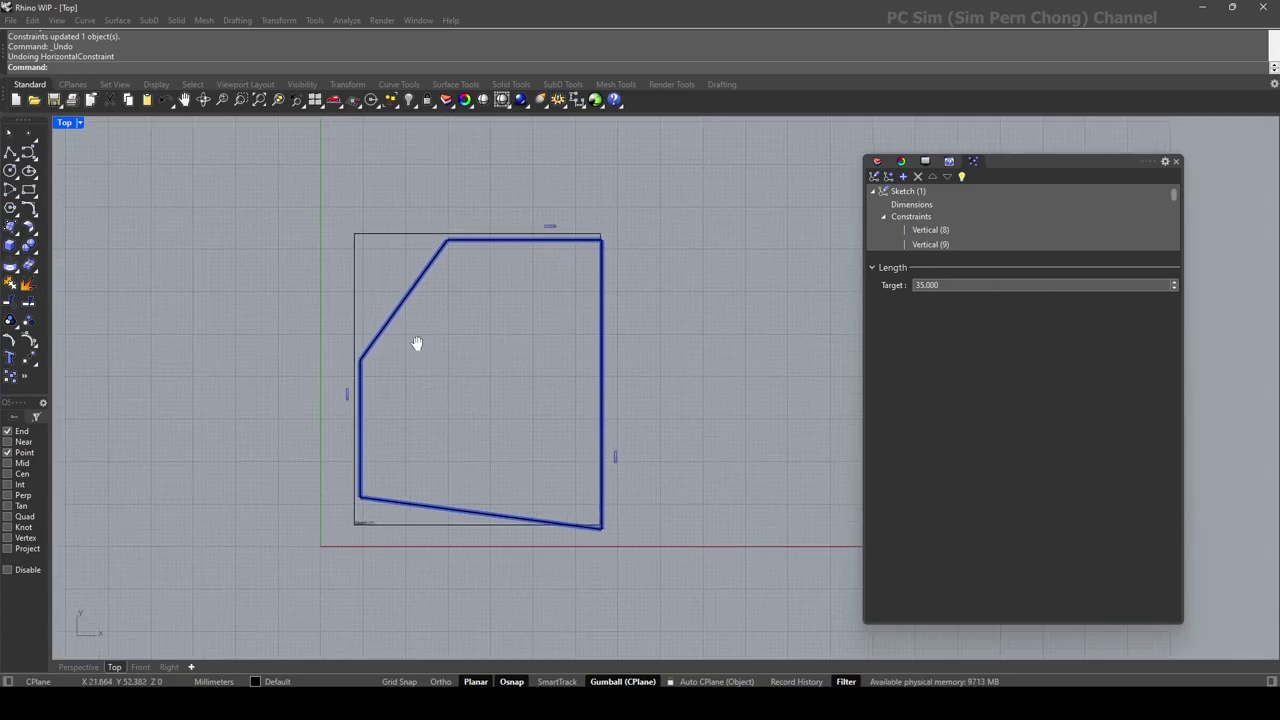
scroll(408, 366, "up", 2)
scroll(417, 366, "down", 2)
right_click_drag(417, 366, 431, 338)
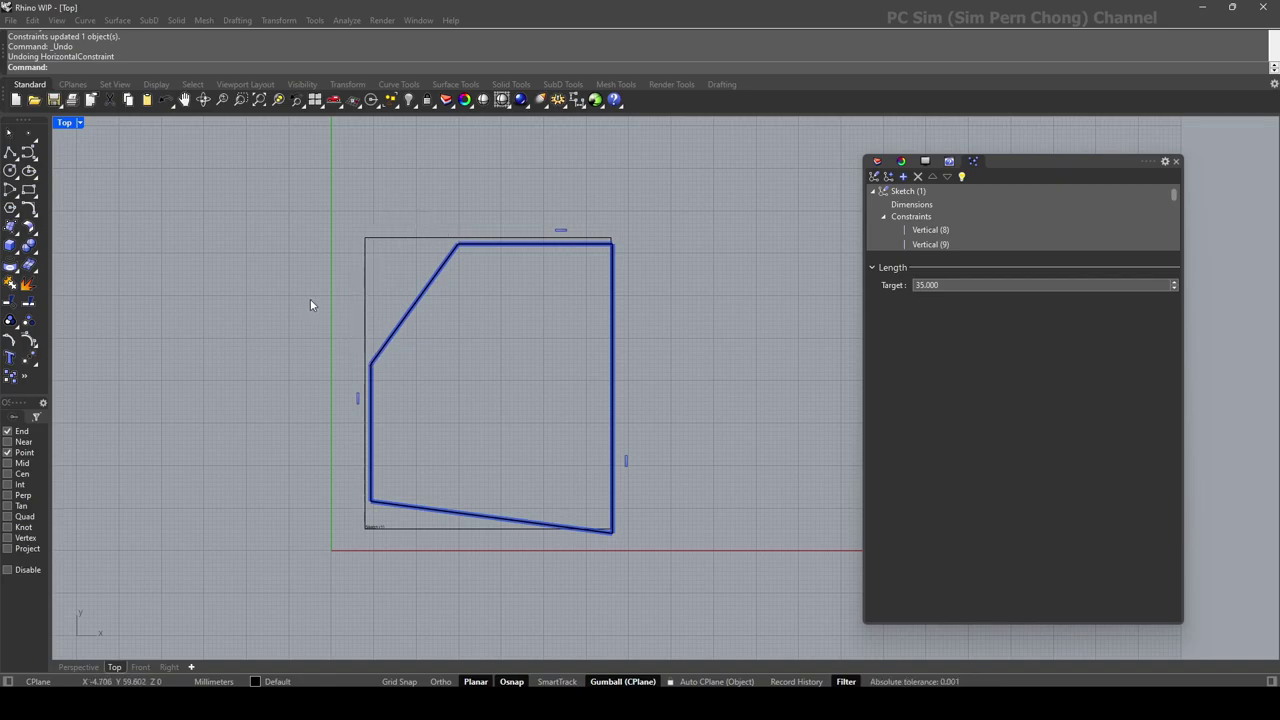
right_click_drag(383, 240, 351, 268)
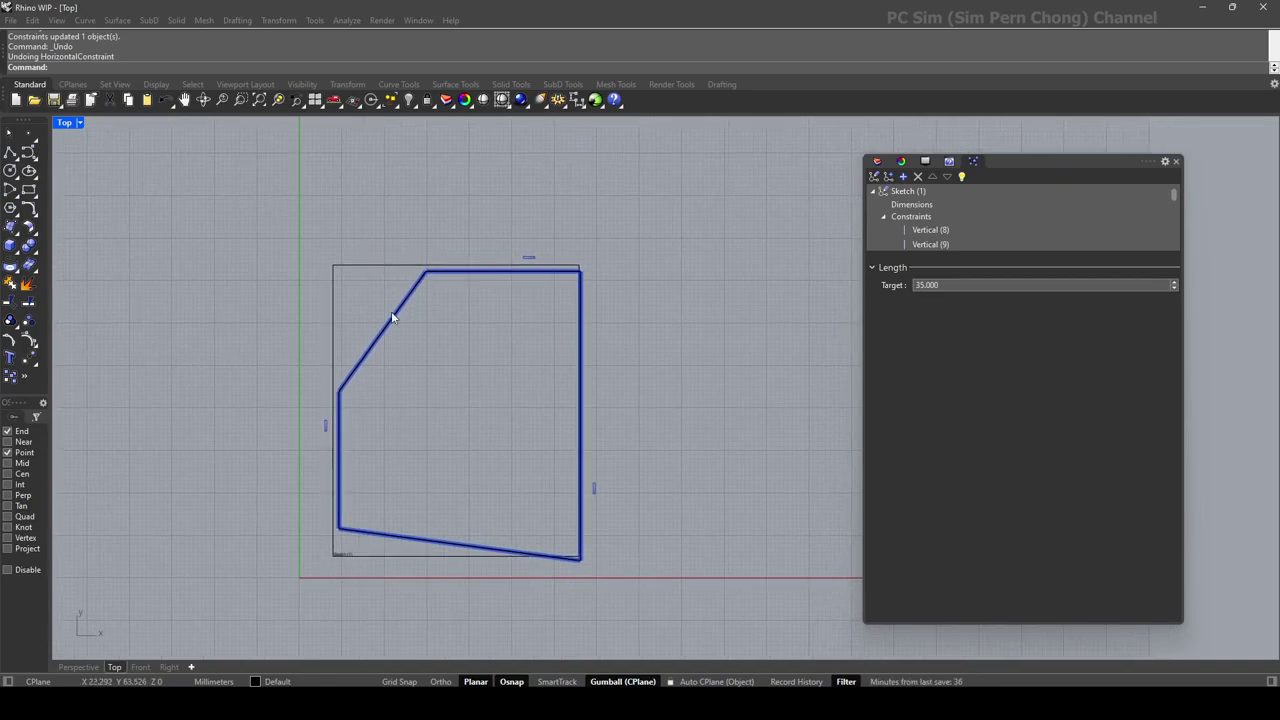
left_click(904, 178)
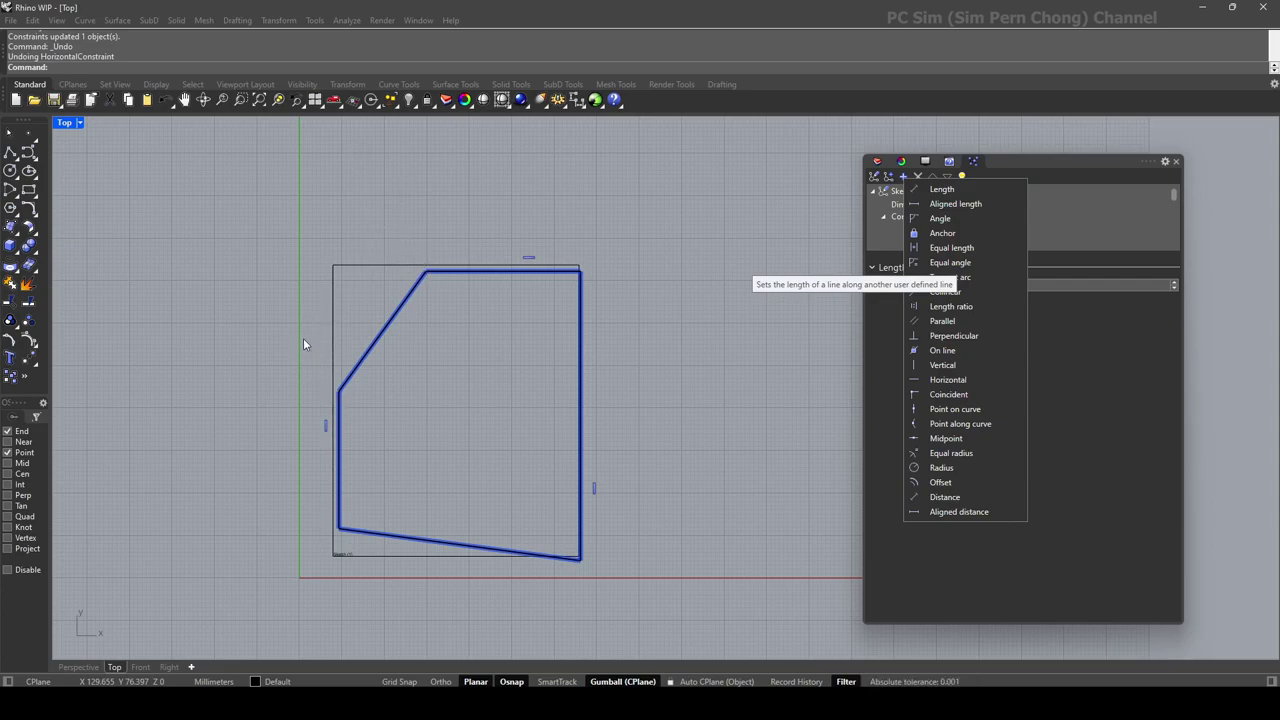
Add a driving aligned dimension of 34.96 along the slanted upper-left edge
left_click(237, 22)
left_click(237, 21)
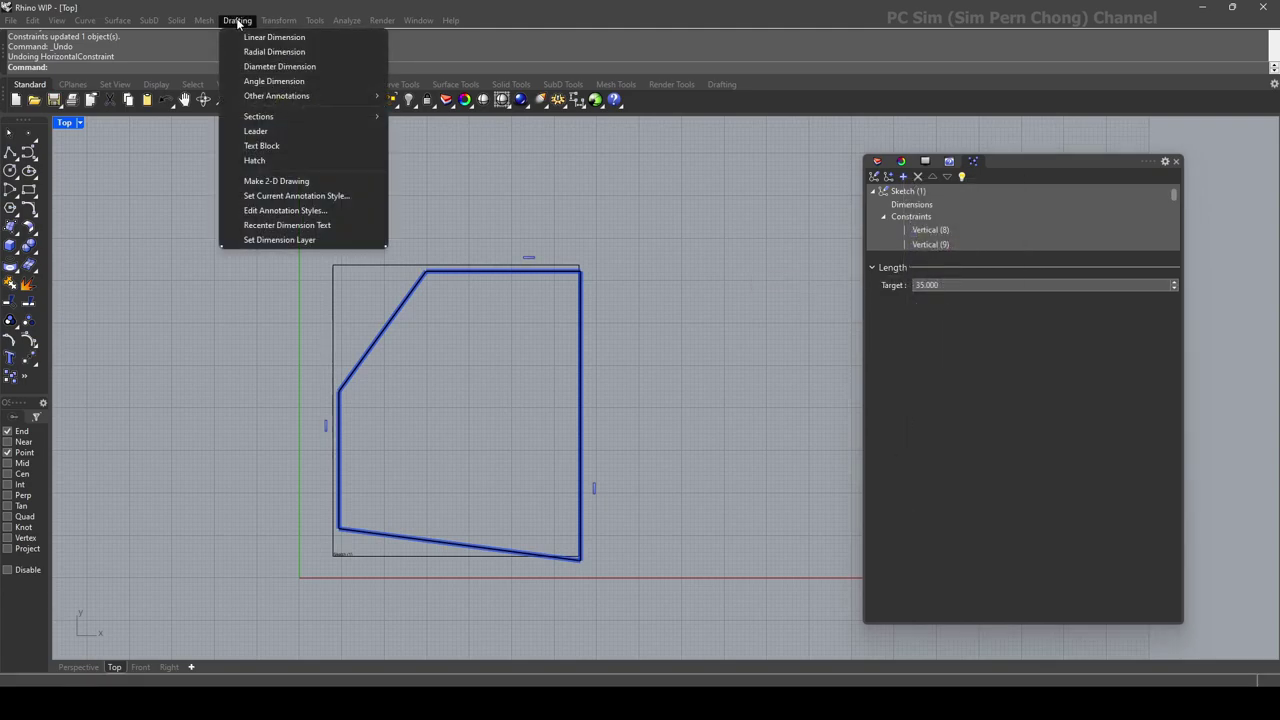
mouse_move(300, 95)
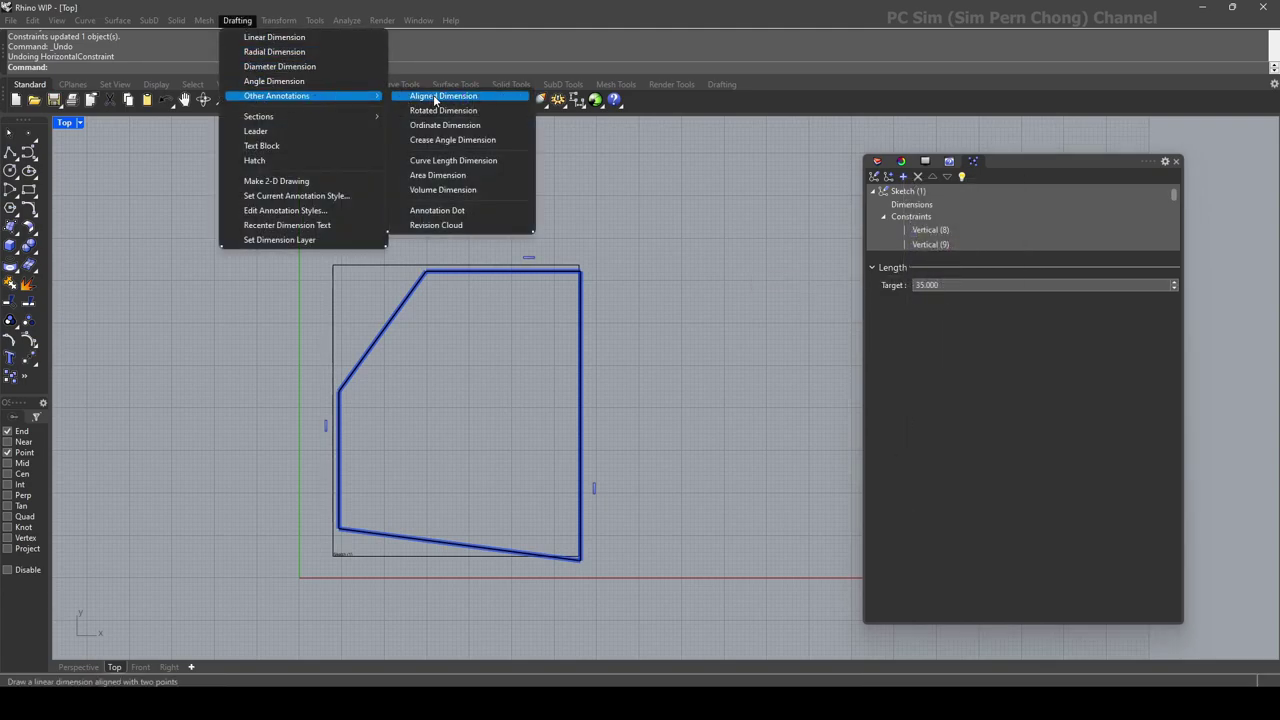
left_click(434, 97)
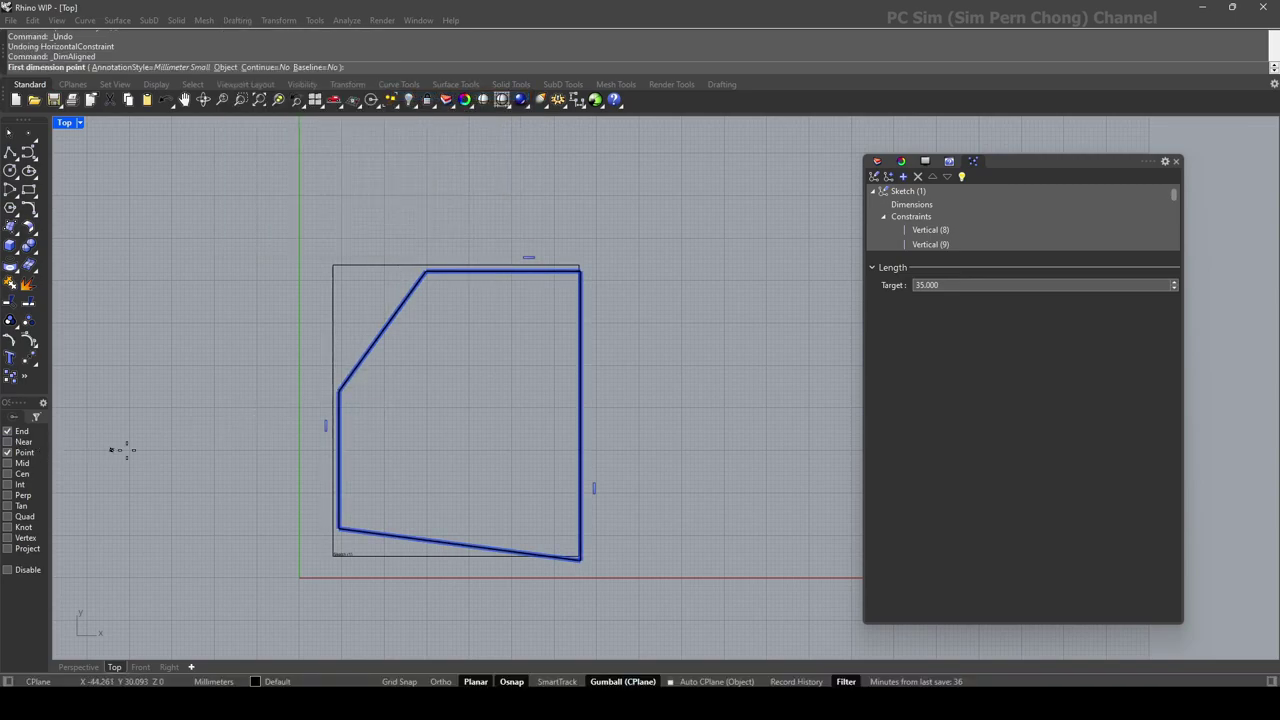
left_click(340, 393)
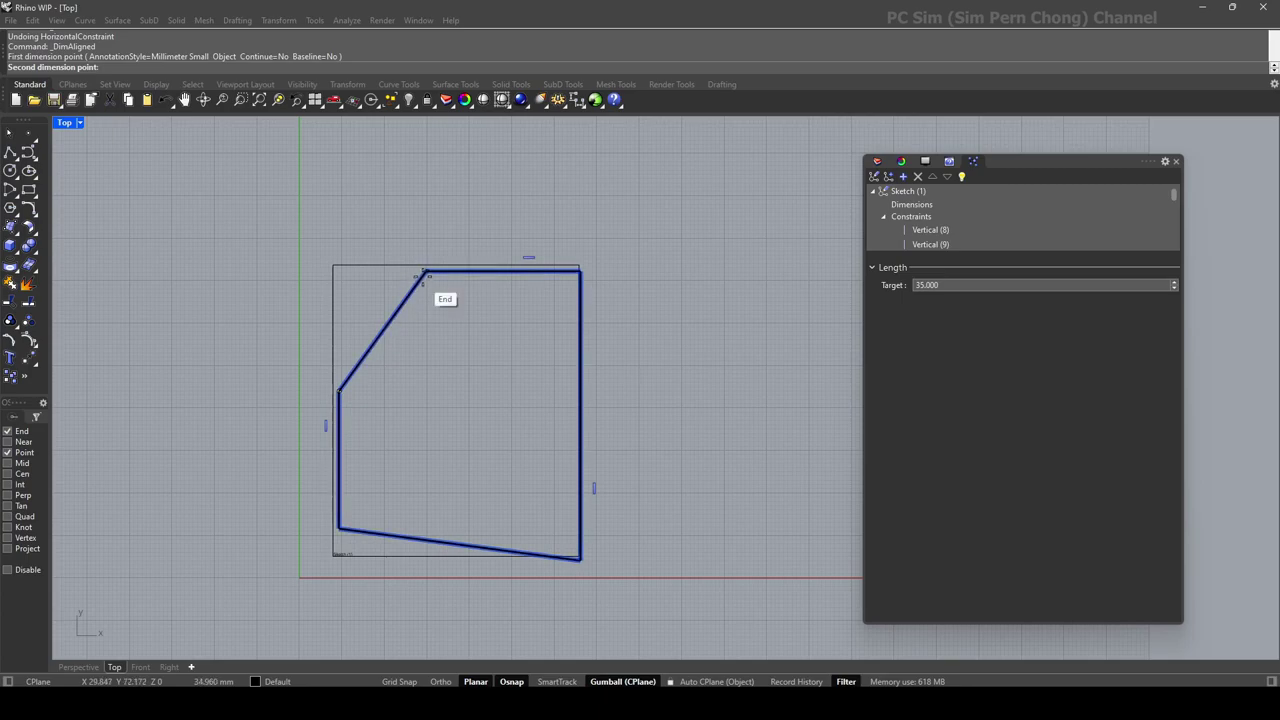
left_click(423, 273)
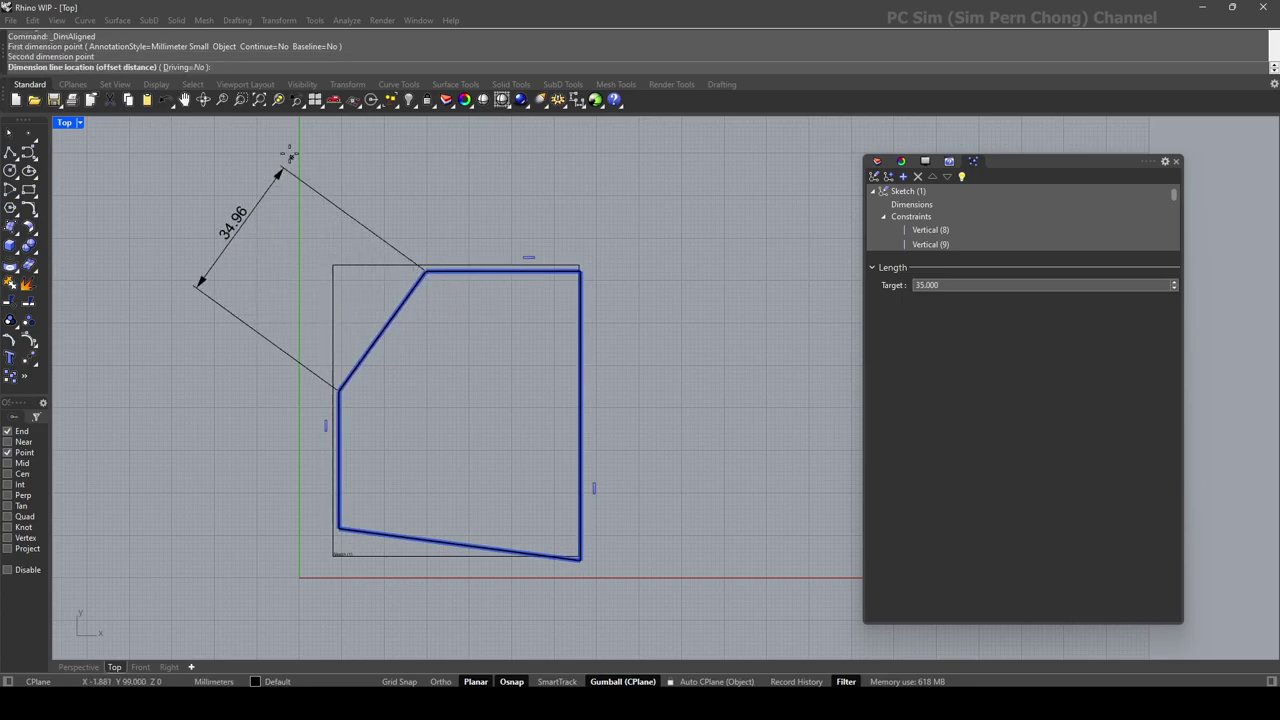
left_click(185, 67)
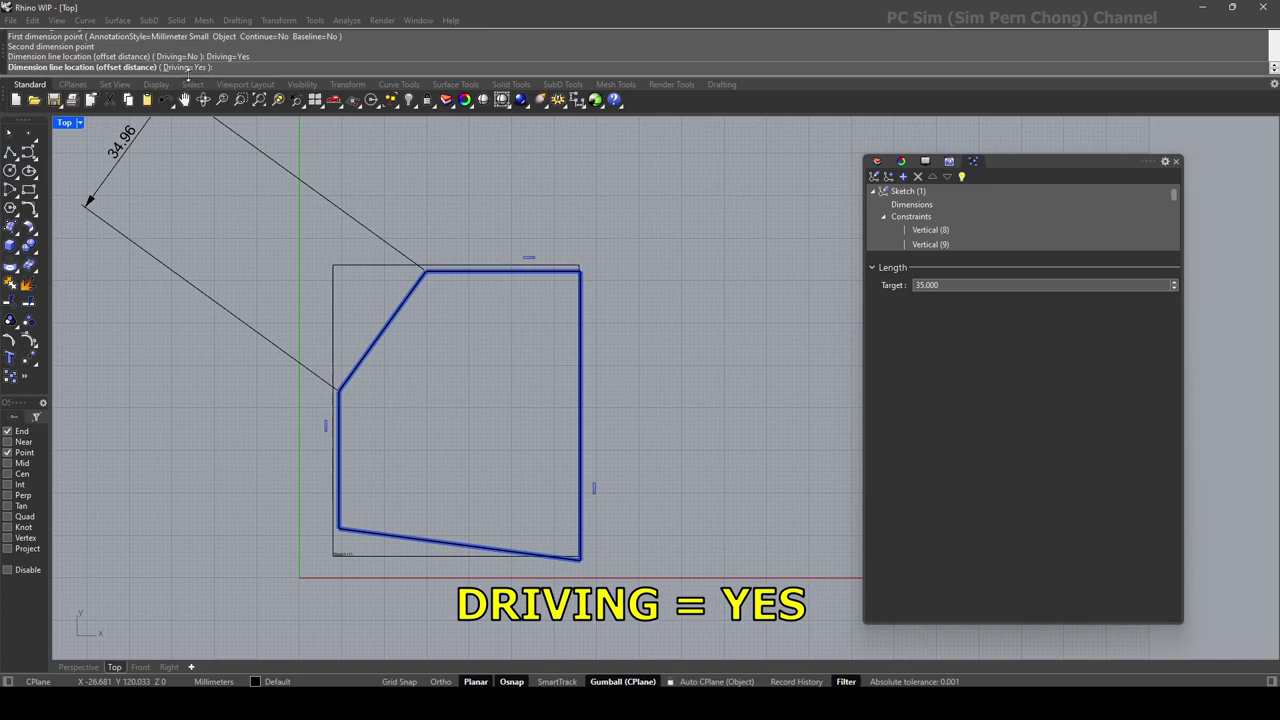
left_click(313, 307)
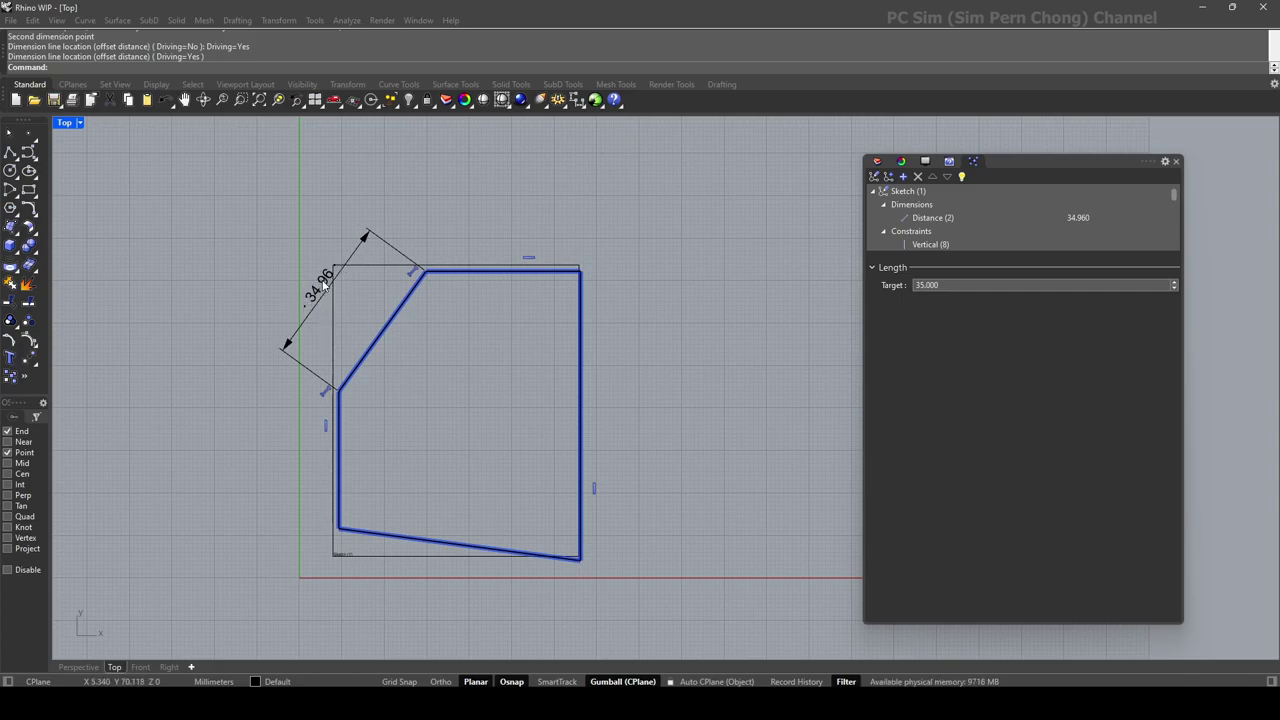
Change the diagonal edge's driving dimension from 34.96 to 36
double_click(323, 285)
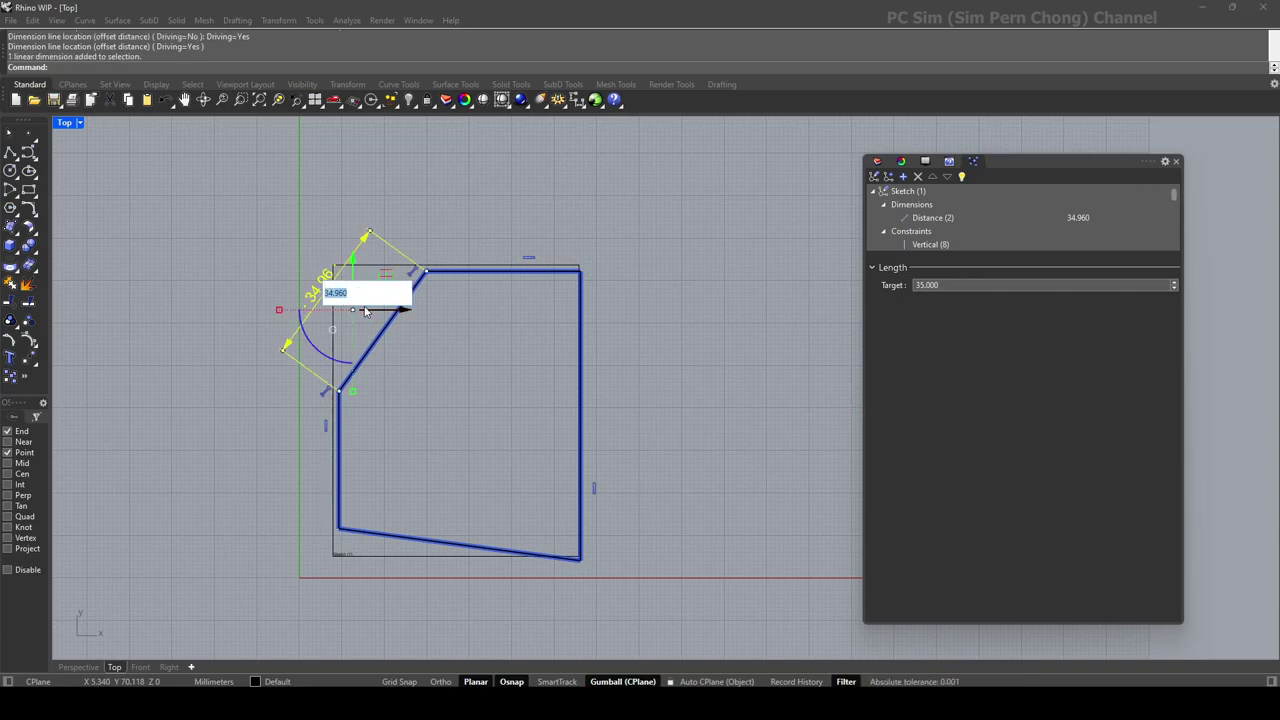
type("36")
key("Return")
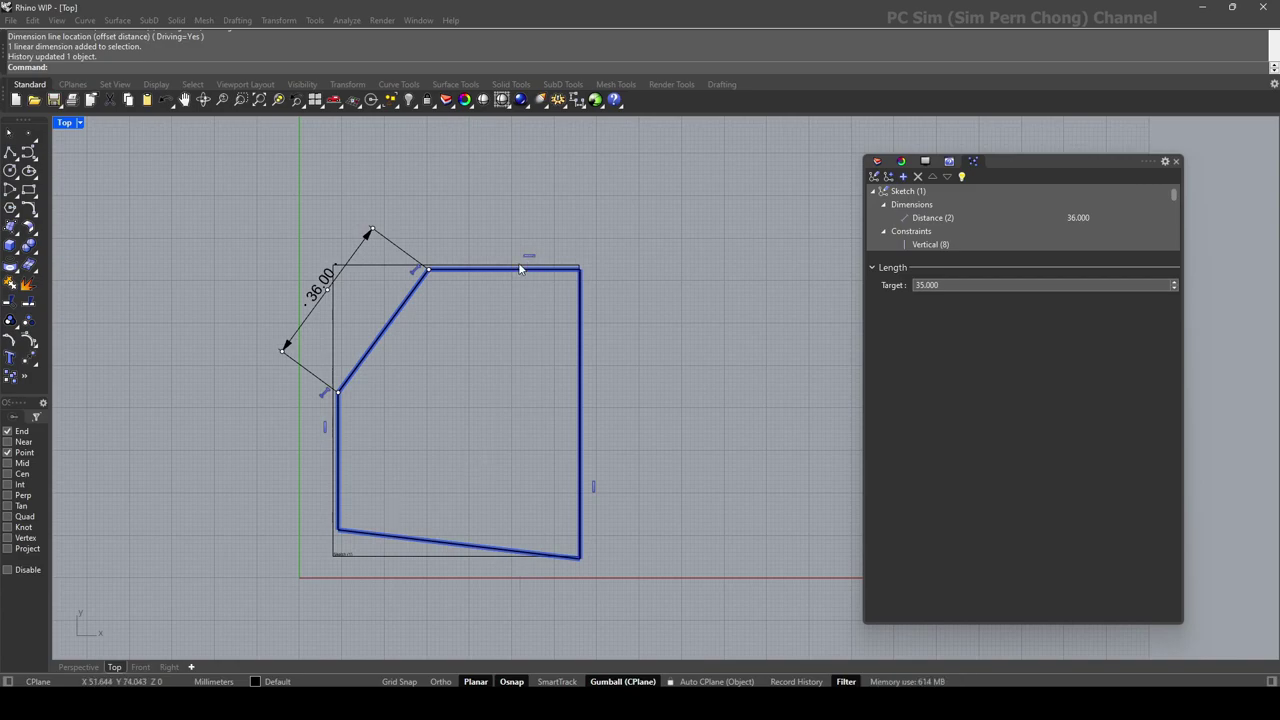
Add a Parallel constraint making the bottom edge parallel to the top edge
left_click(903, 176)
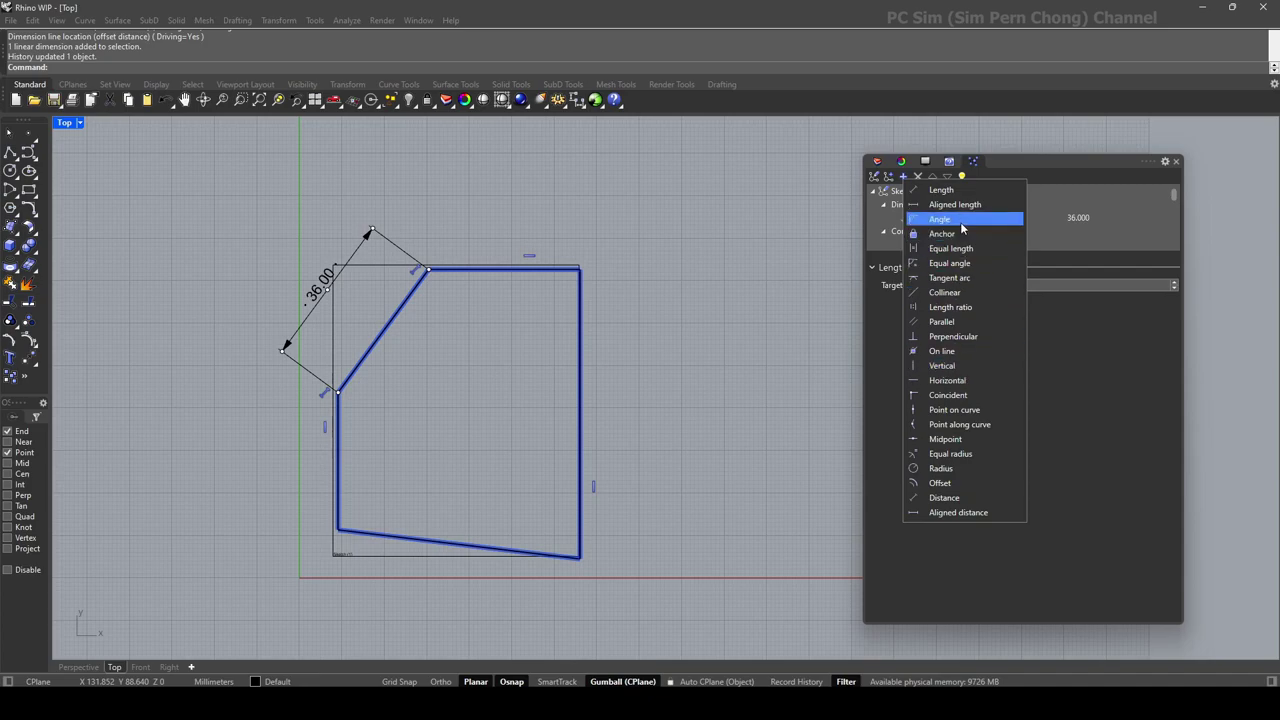
left_click(952, 323)
left_click(522, 270)
left_click(462, 551)
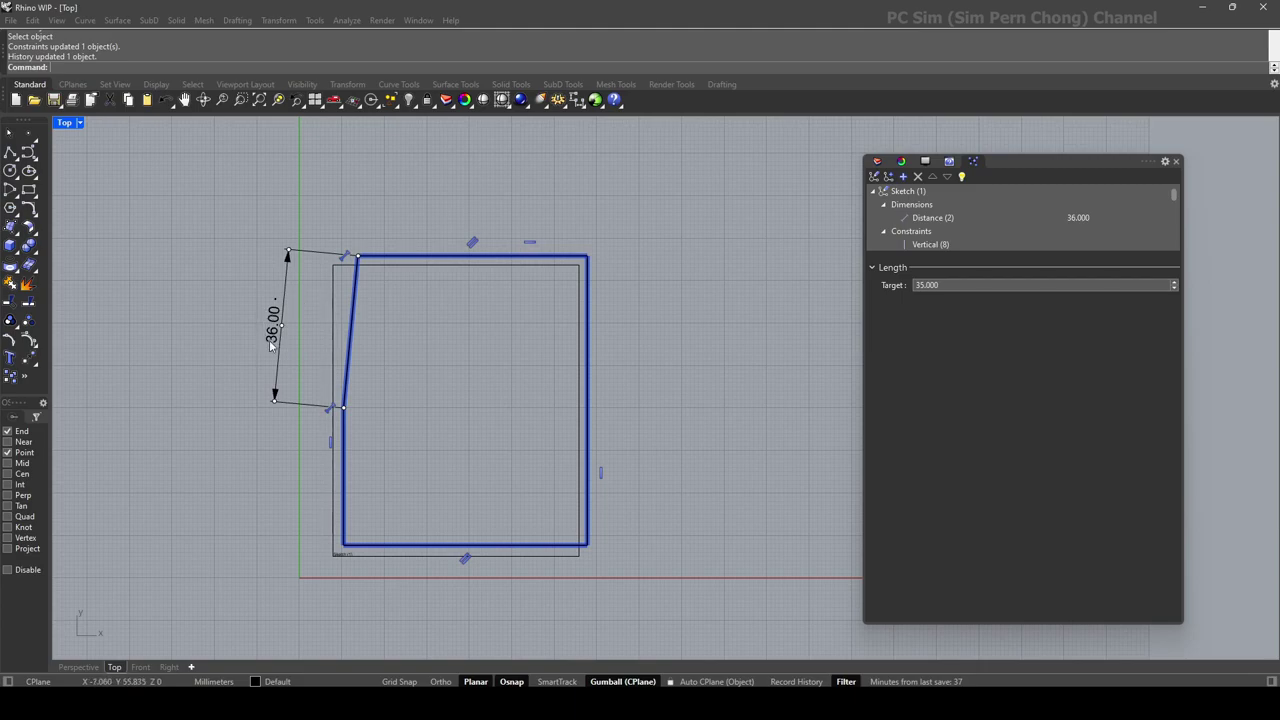
Add a Length constraint of 54.025 to the sketch's top edge
left_click(237, 20)
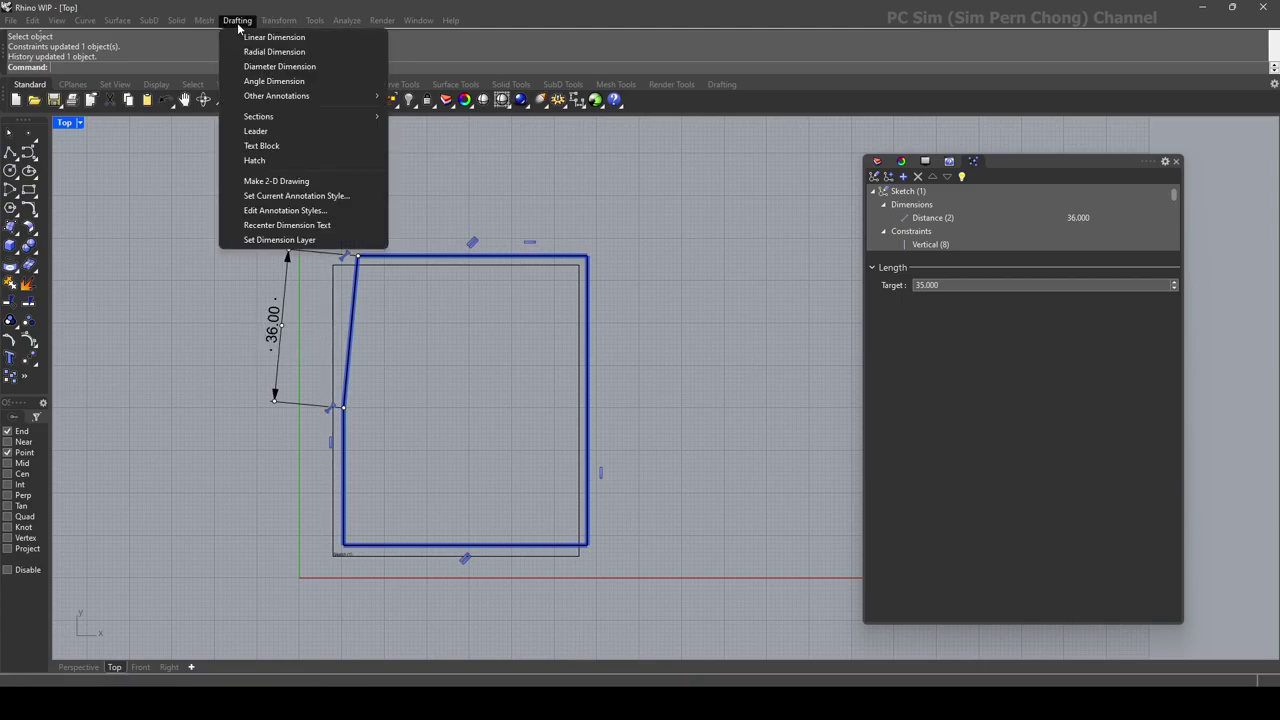
mouse_move(280, 96)
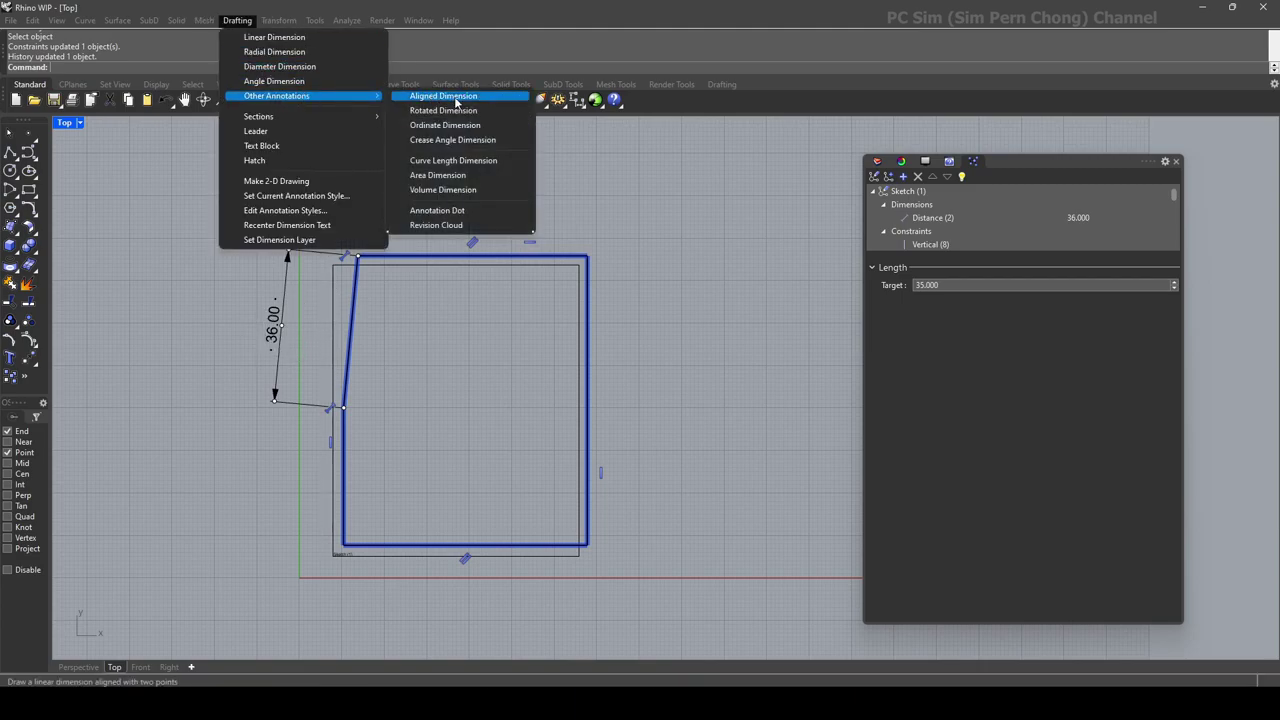
left_click(654, 200)
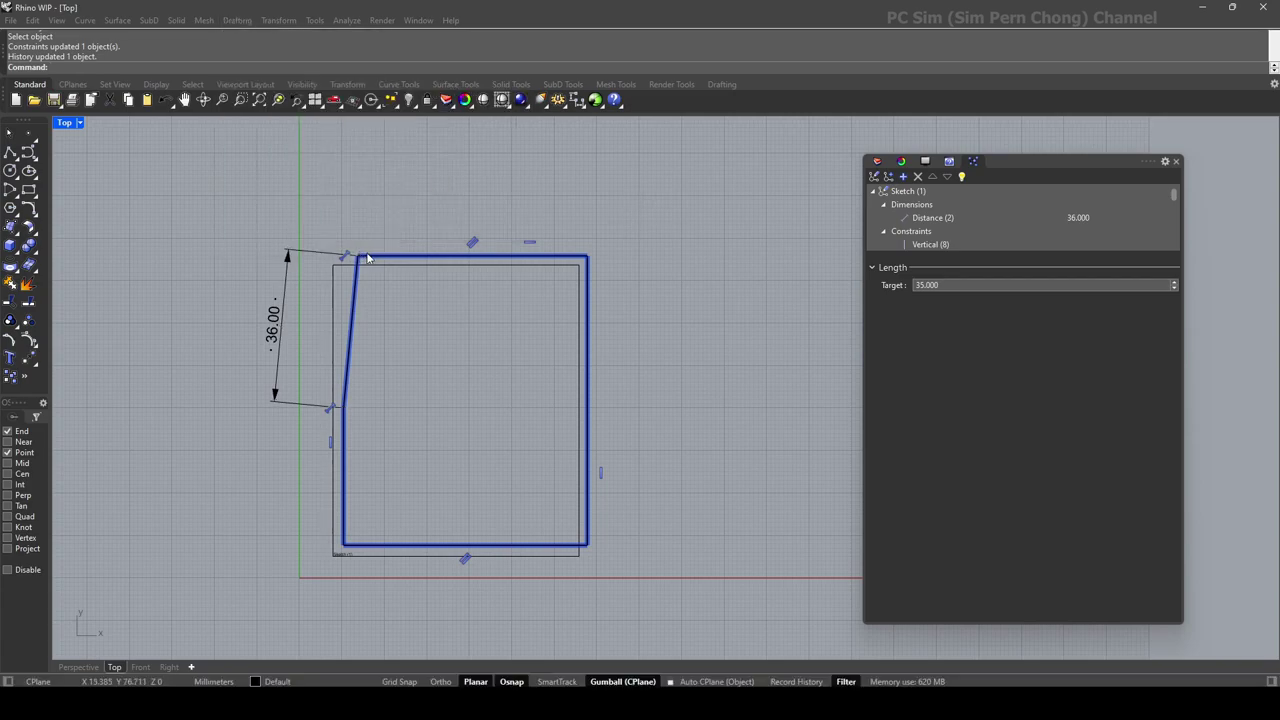
left_click(903, 178)
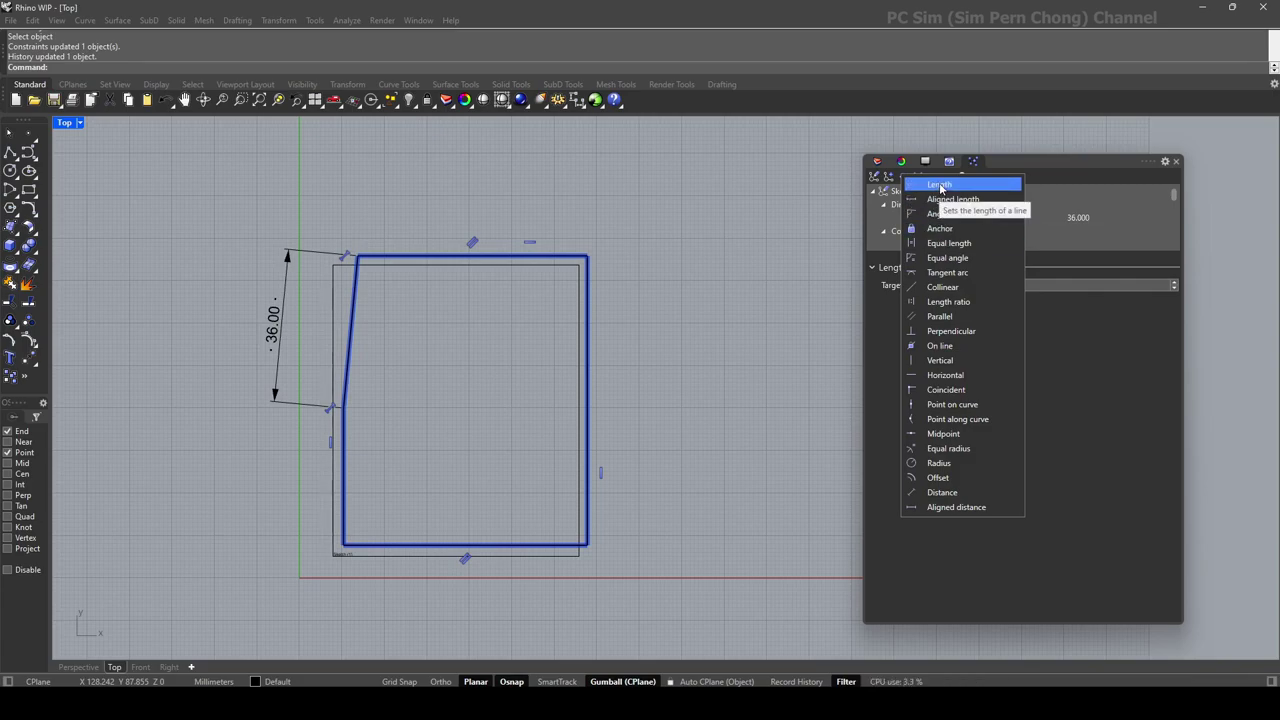
left_click(940, 186)
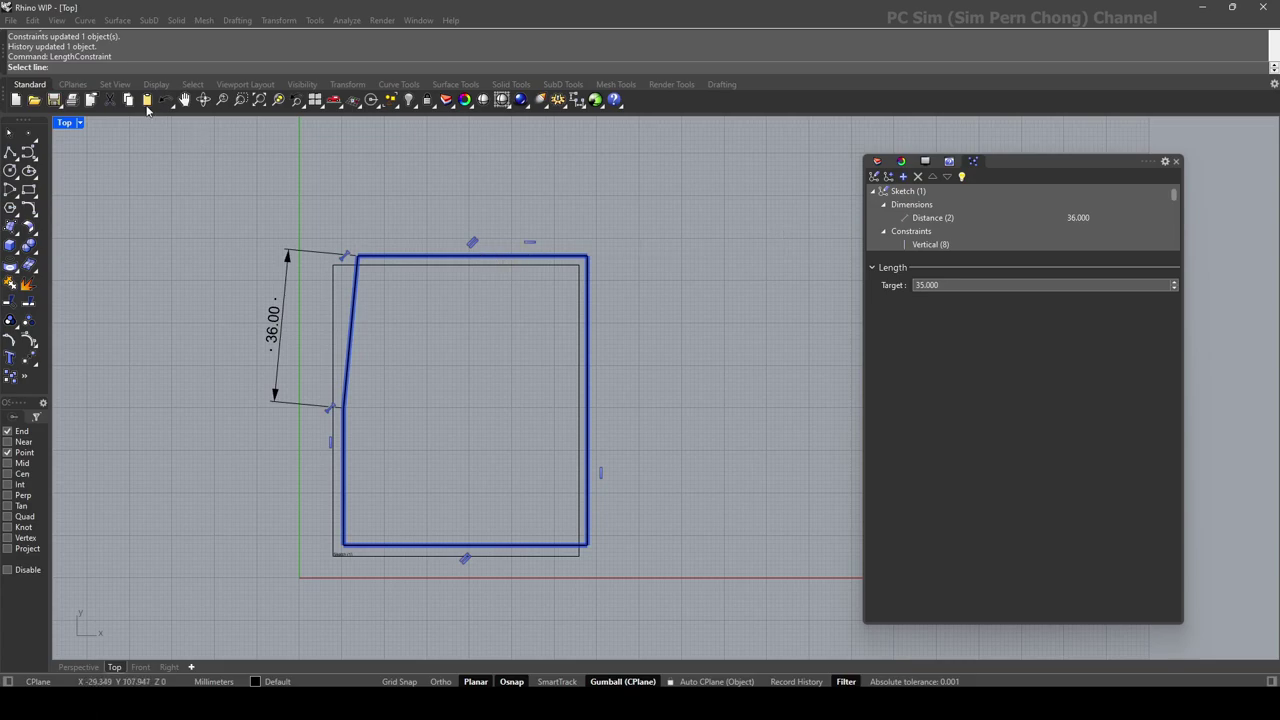
left_click(453, 257)
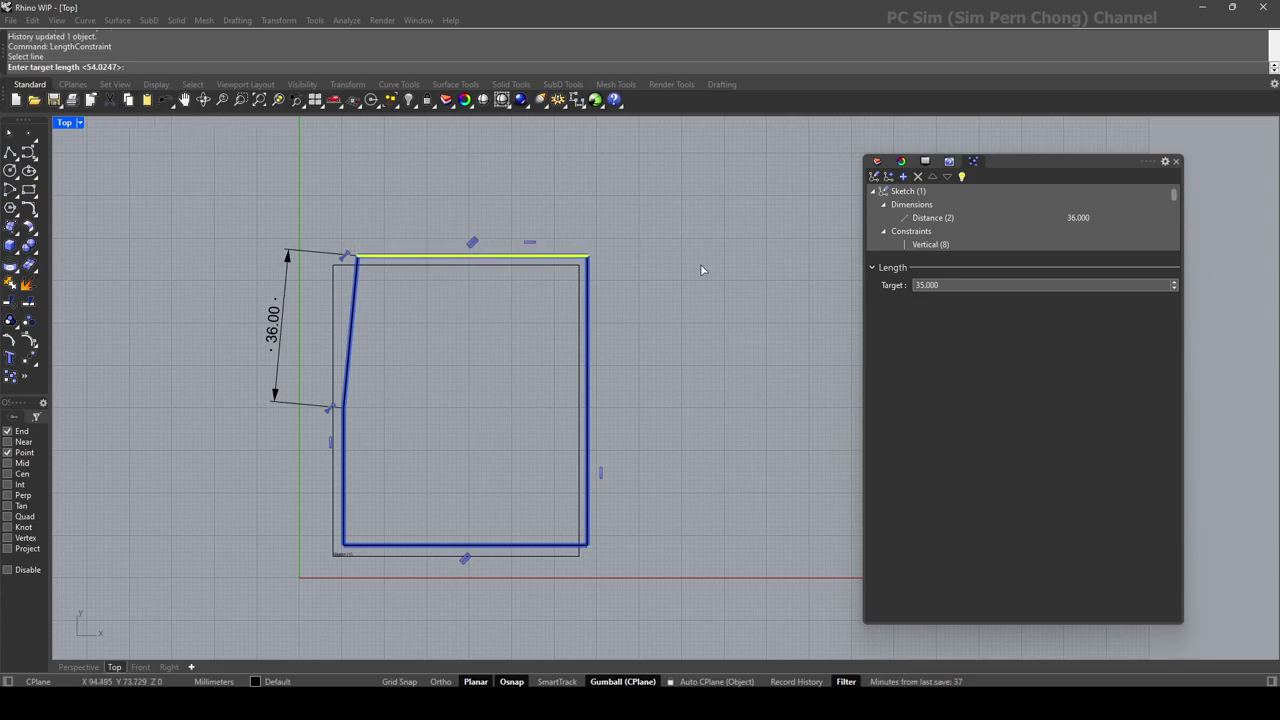
key("Return")
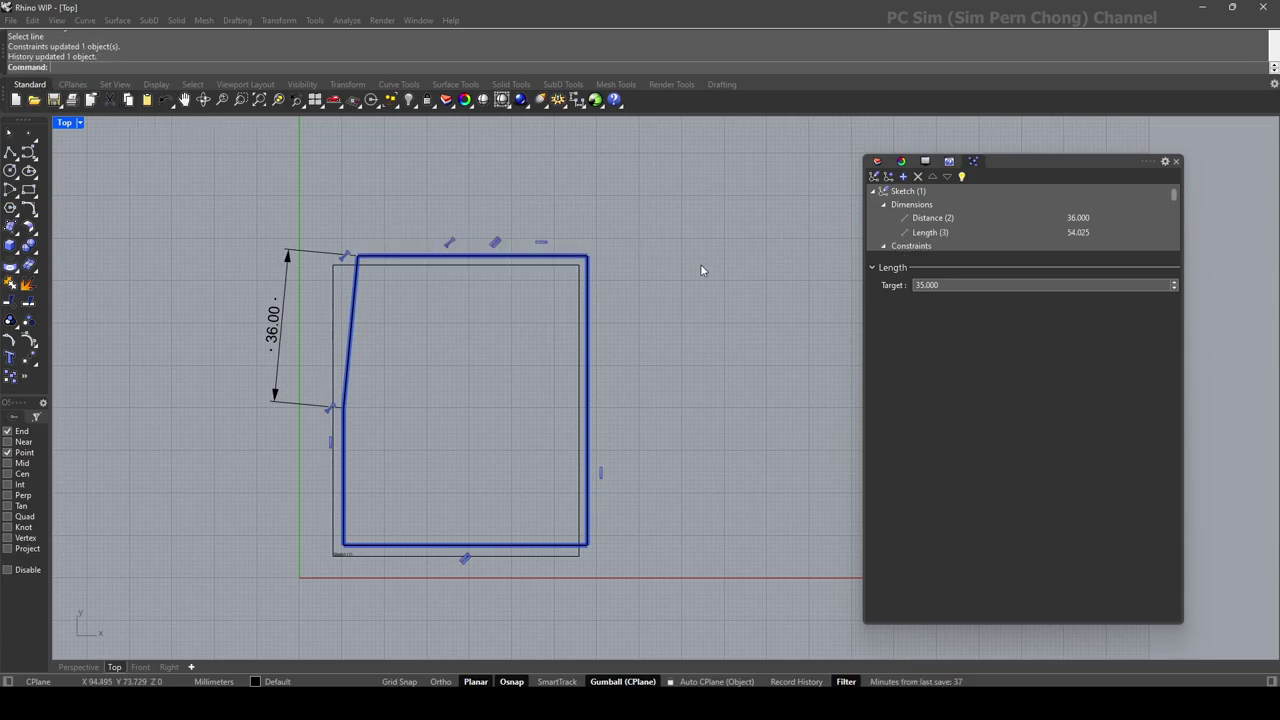
Change the top edge's length constraint value from 54.025 to 50
left_click(450, 245)
double_click(450, 245)
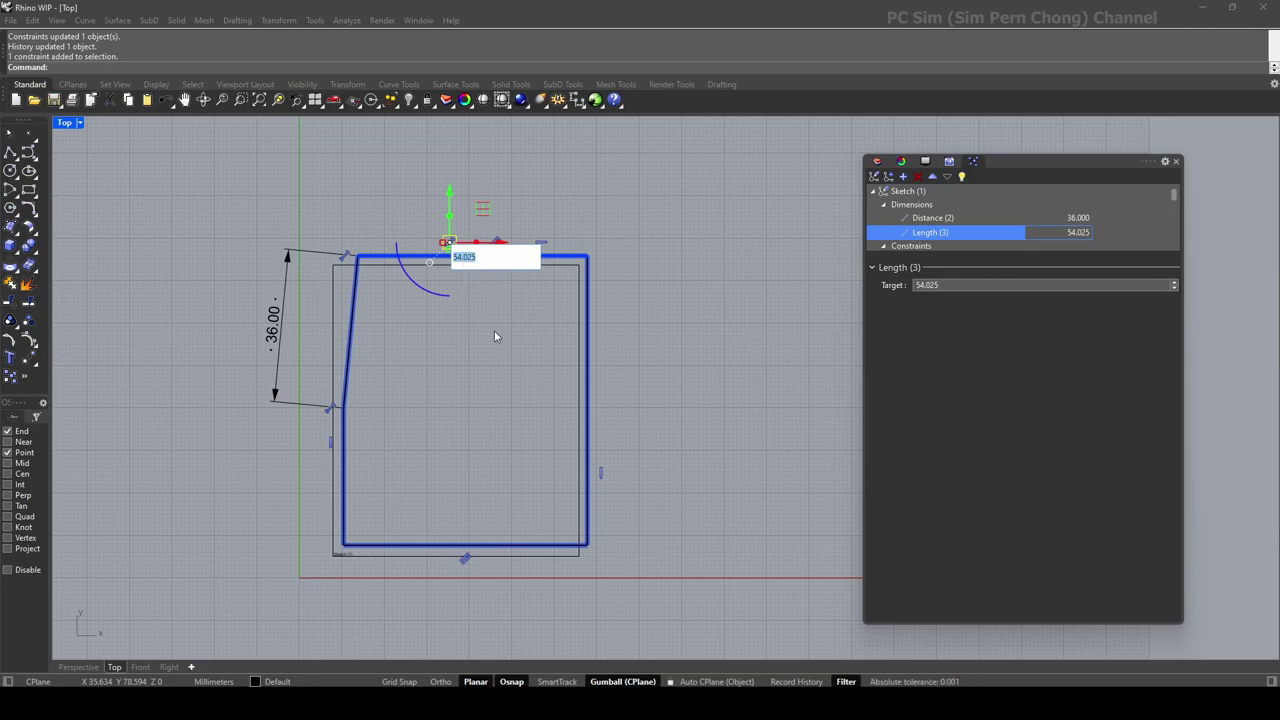
type("50")
key("Return")
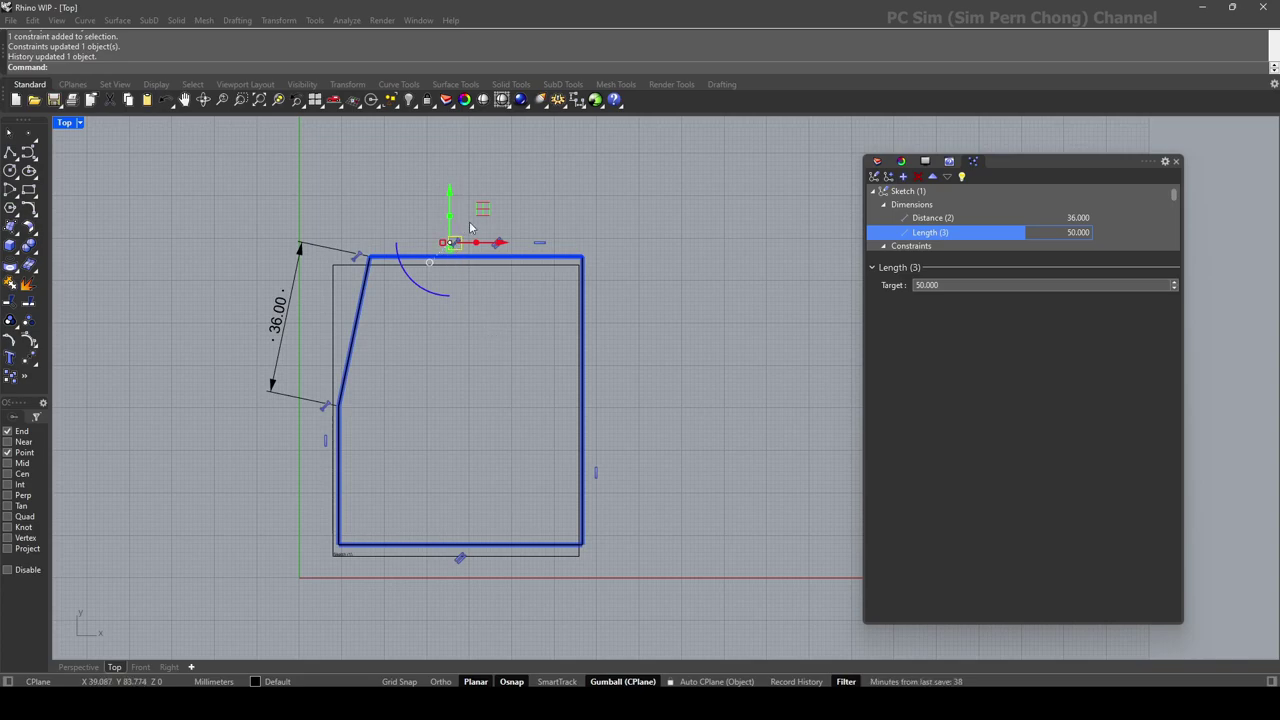
Deselect the constraint and recentre the view on the shortened sketch
left_click(520, 208)
mouse_move(520, 217)
right_mouse_down()
mouse_move(599, 197)
mouse_move(553, 219)
right_mouse_up()
scroll(516, 314, "up", 1)
scroll(516, 314, "down", 1)
right_click_drag(515, 317, 500, 346)
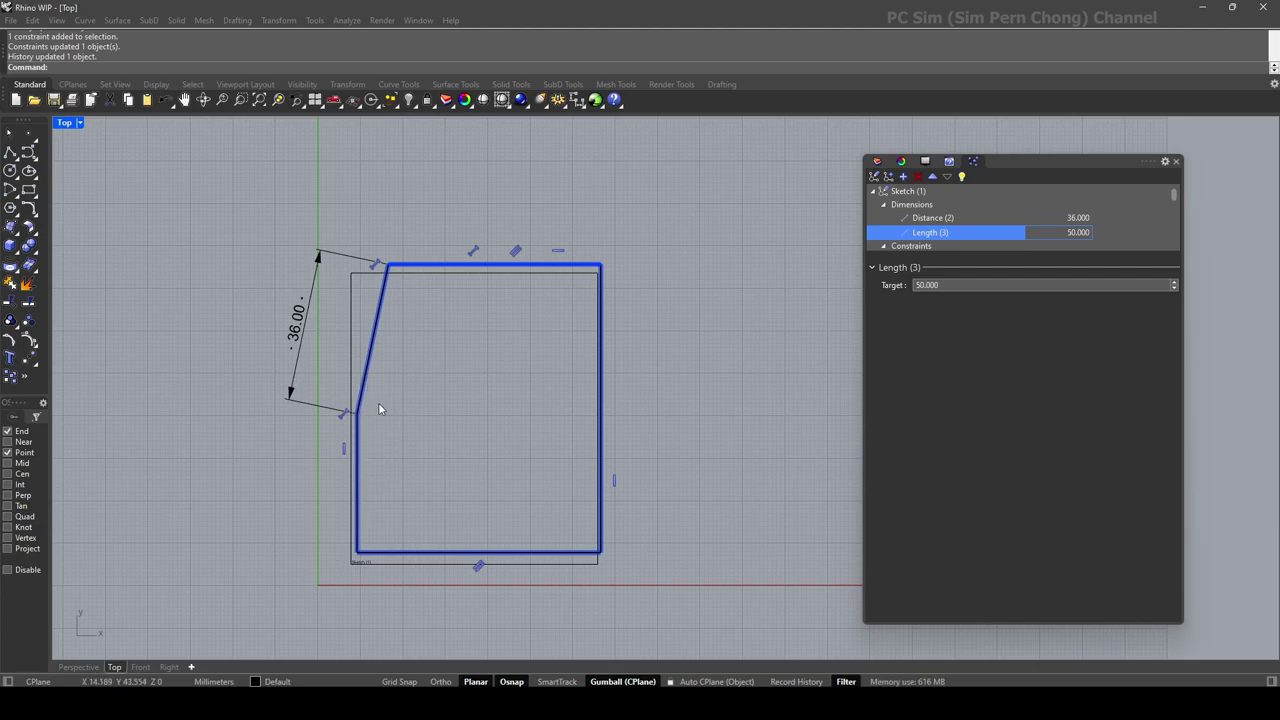
scroll(372, 379, "up", 3)
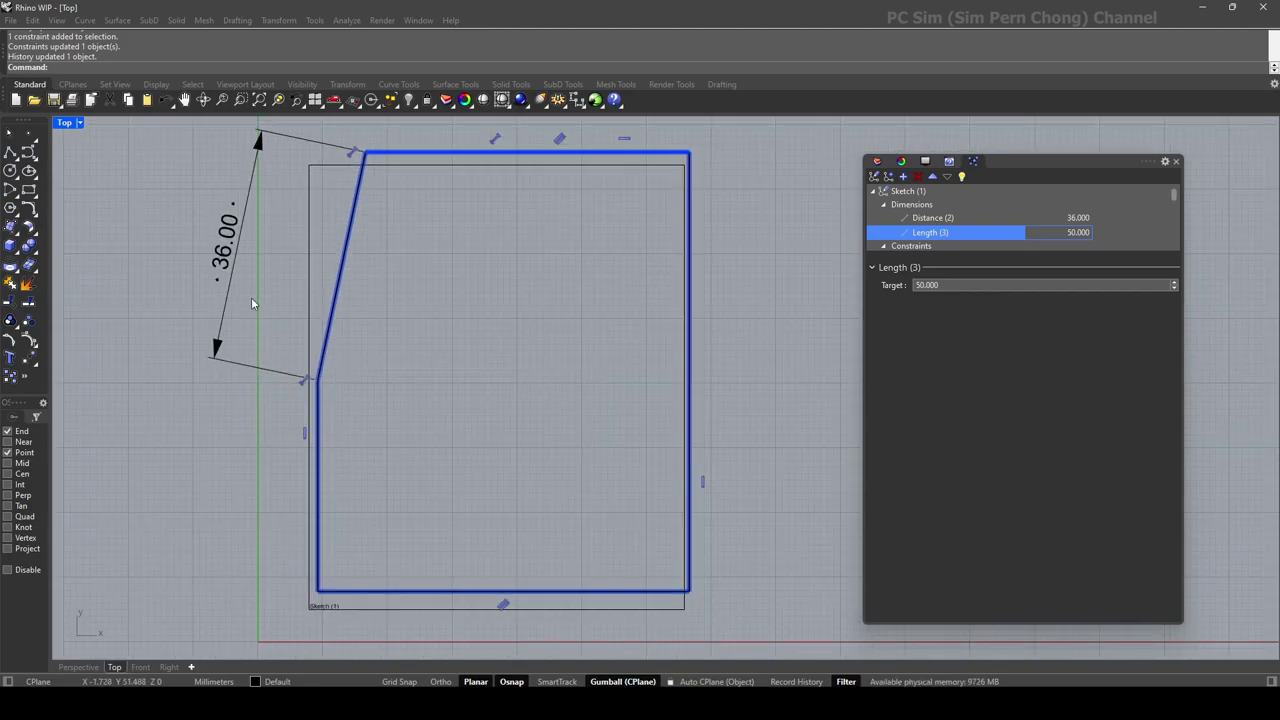
scroll(348, 462, "down", 3)
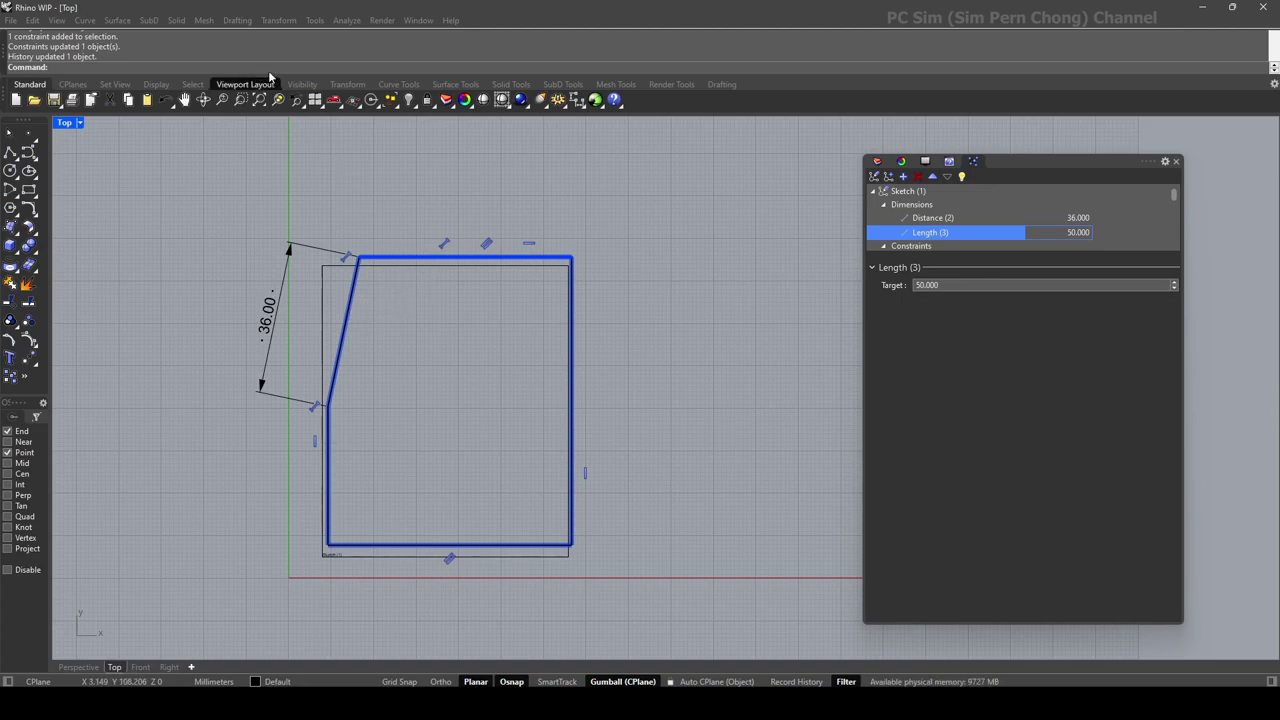
Add an angle dimension between the slanted and top edges, placing the 101.8° reading inside the sketch
left_click(236, 21)
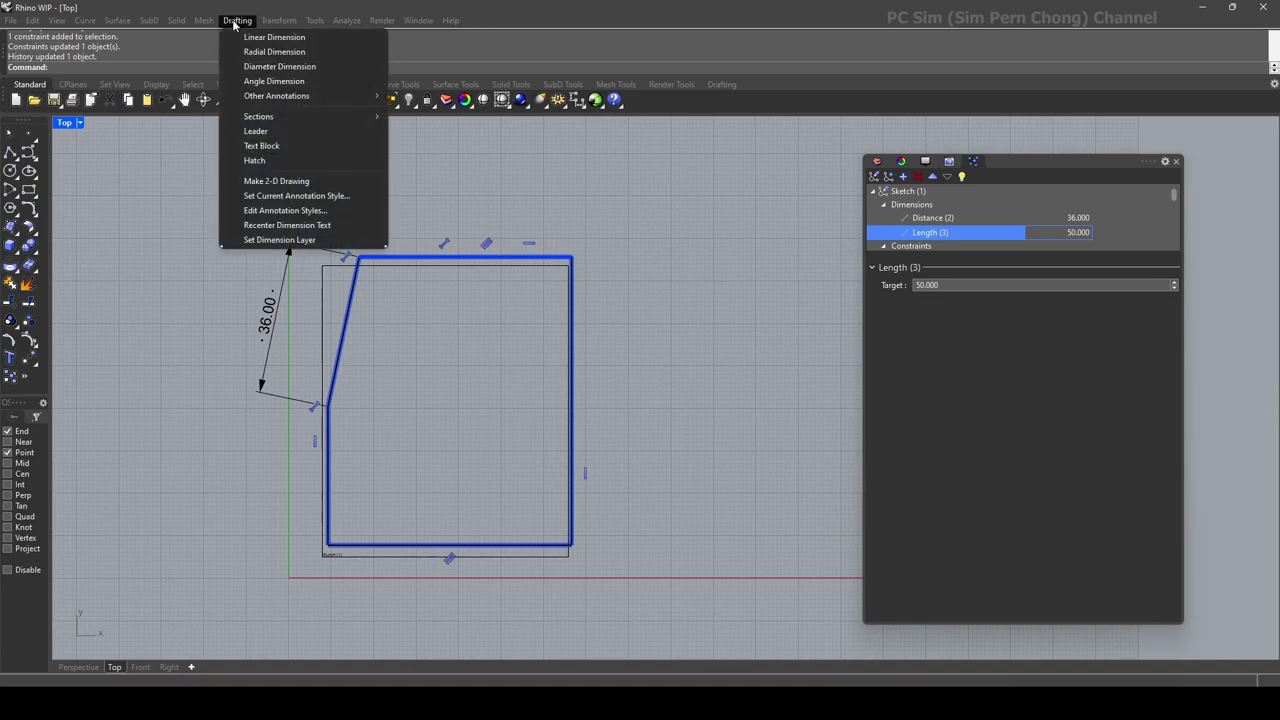
left_click(272, 81)
left_click(350, 304)
left_click(386, 260)
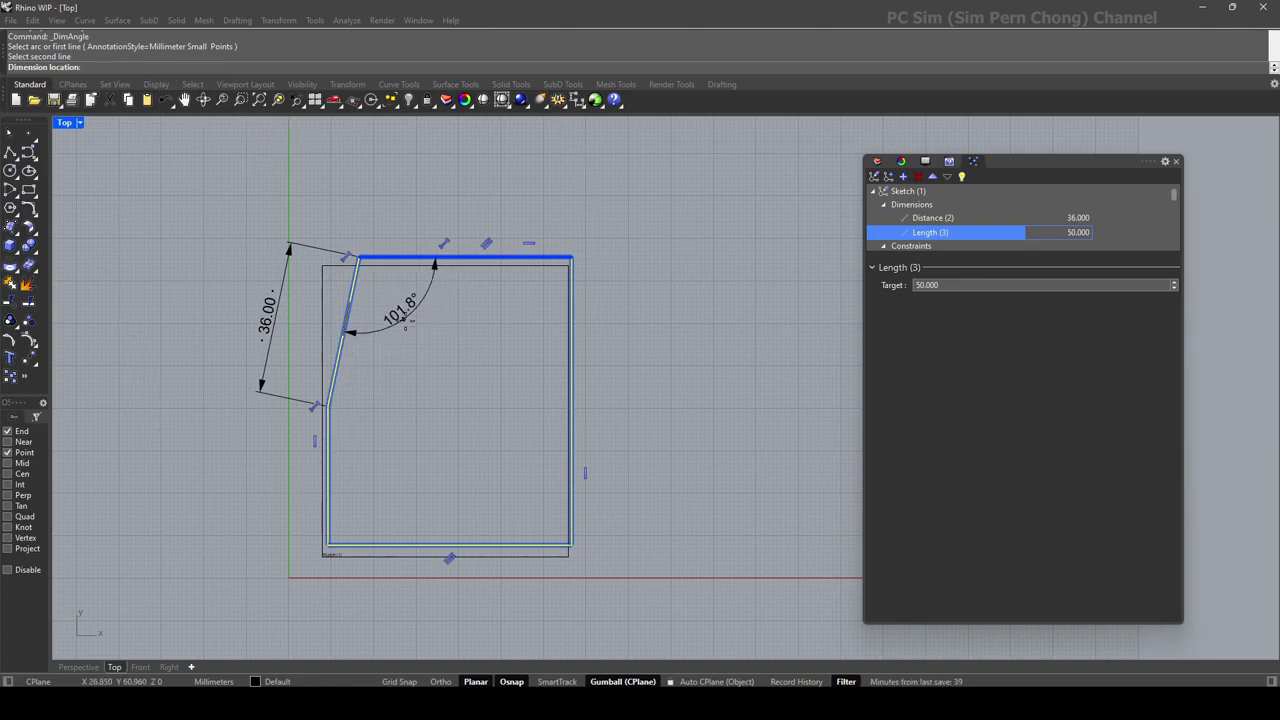
left_click(414, 340)
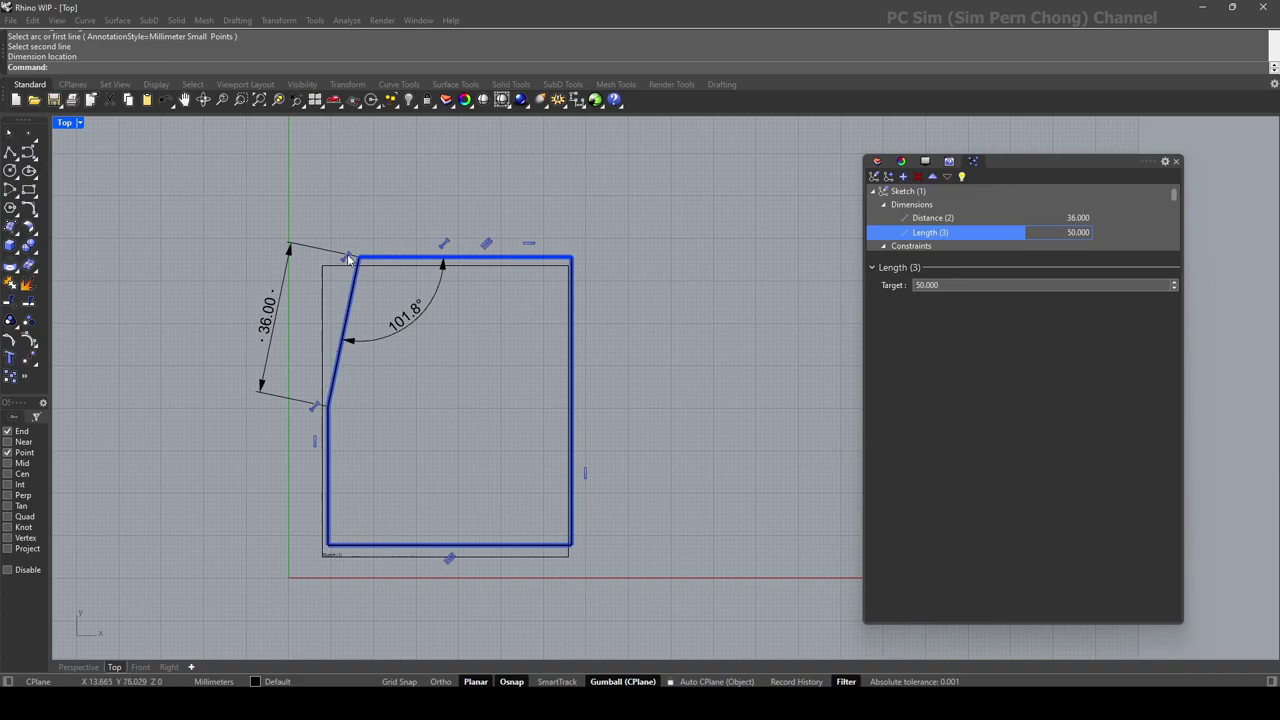
Add an Angle constraint between the top and slanted edges and set its target to 102°
left_click(903, 177)
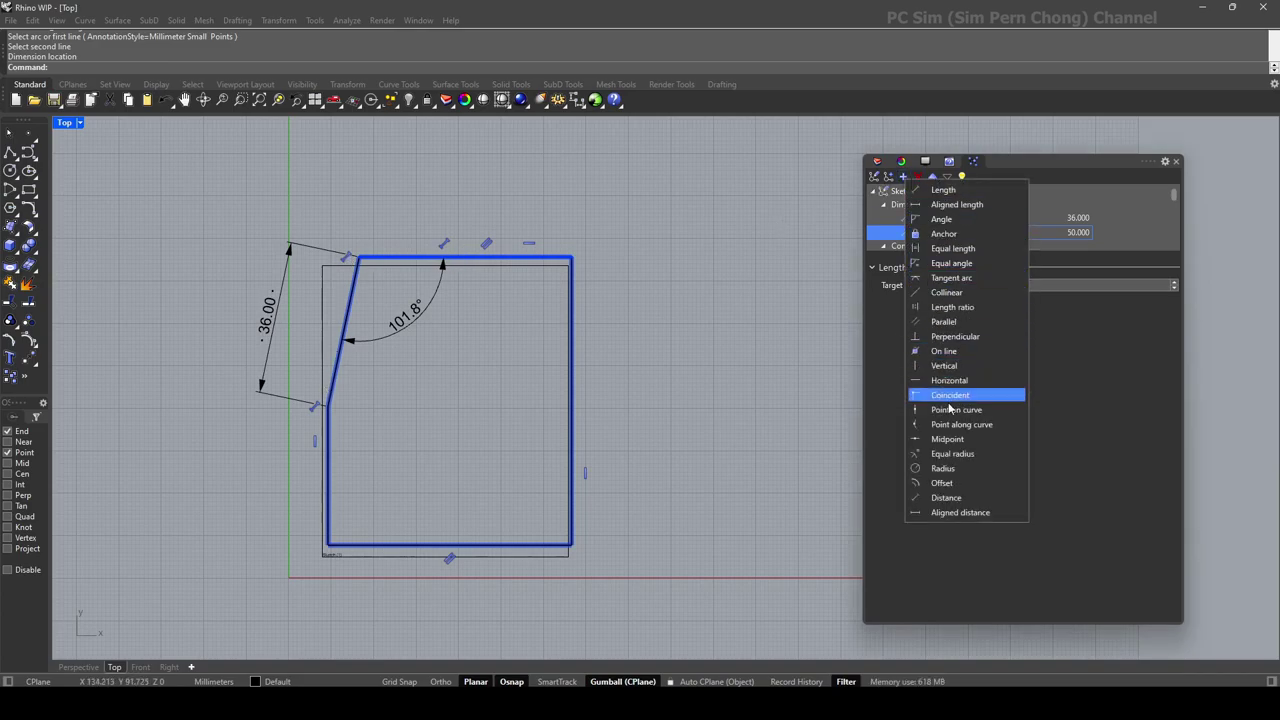
left_click(953, 223)
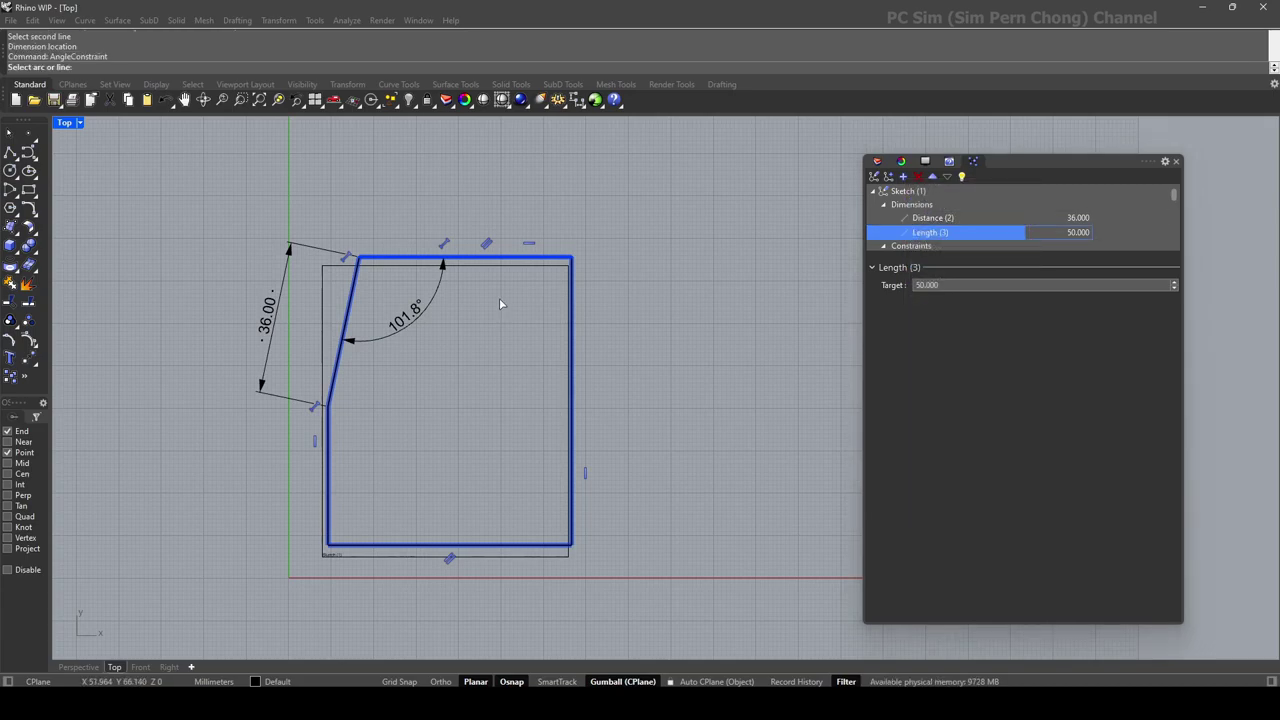
left_click(396, 260)
left_click(432, 292)
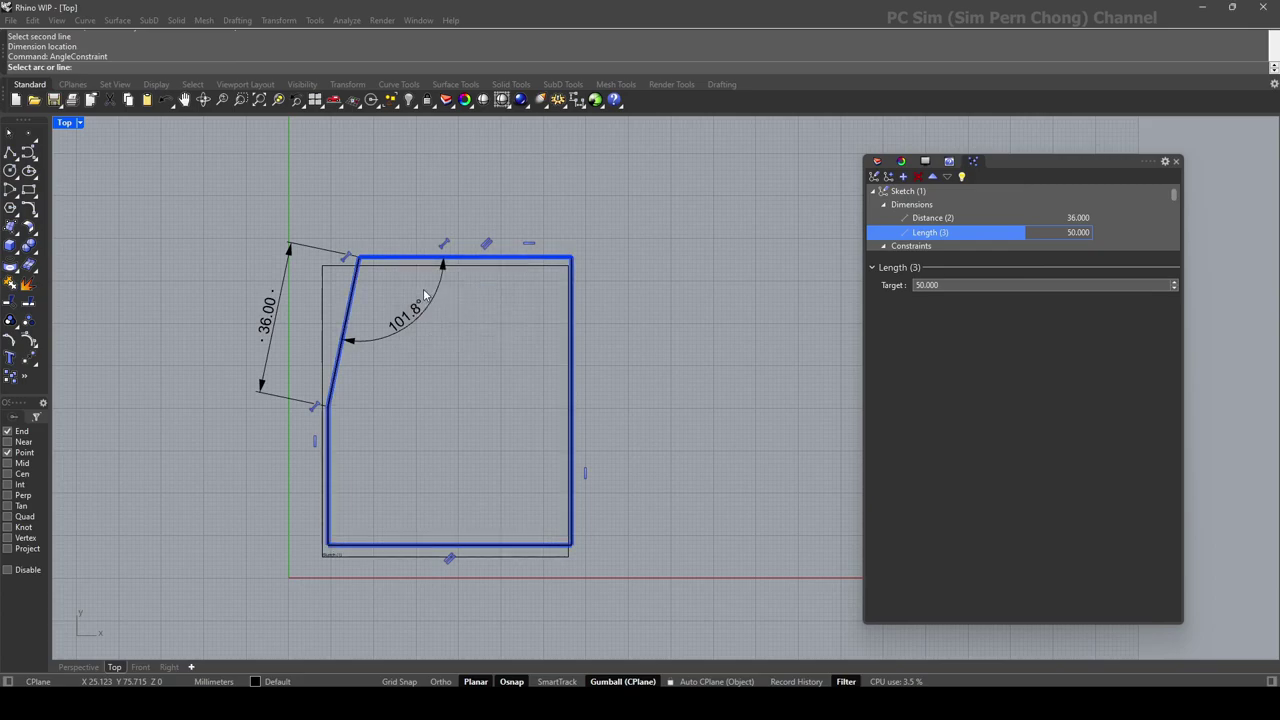
left_click(352, 308)
left_click(400, 340)
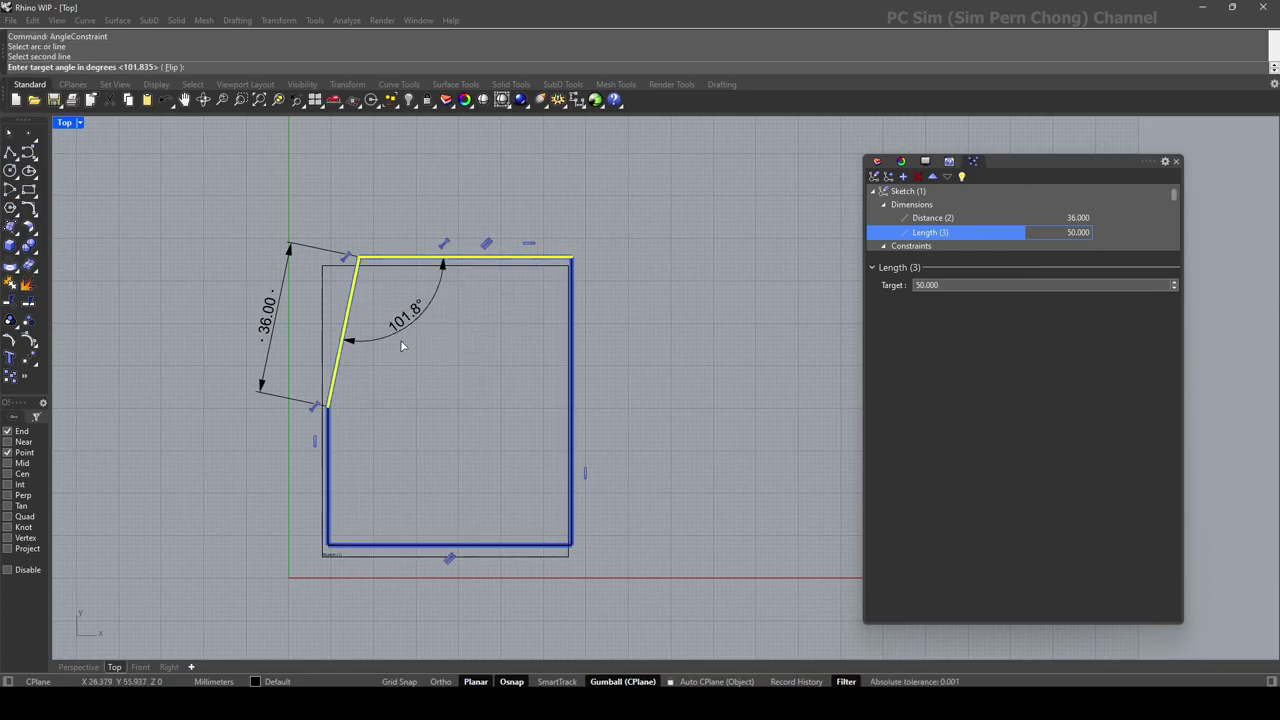
key("Return")
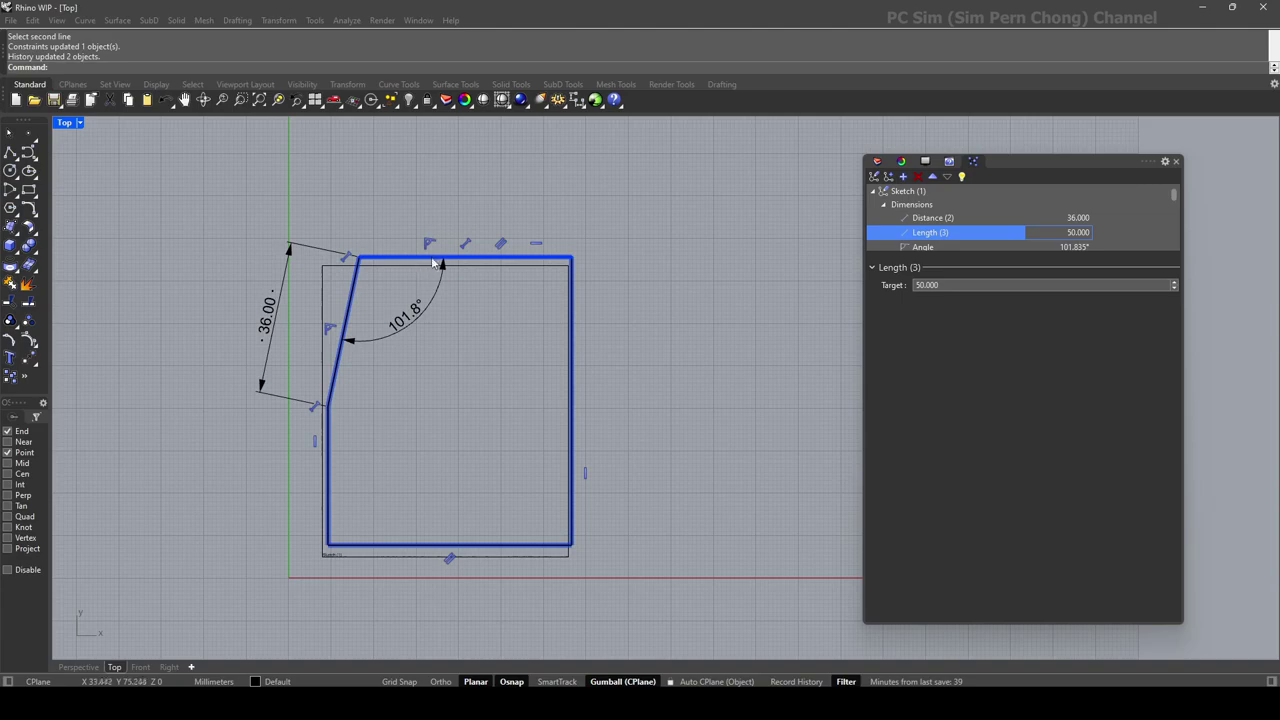
left_click(430, 245)
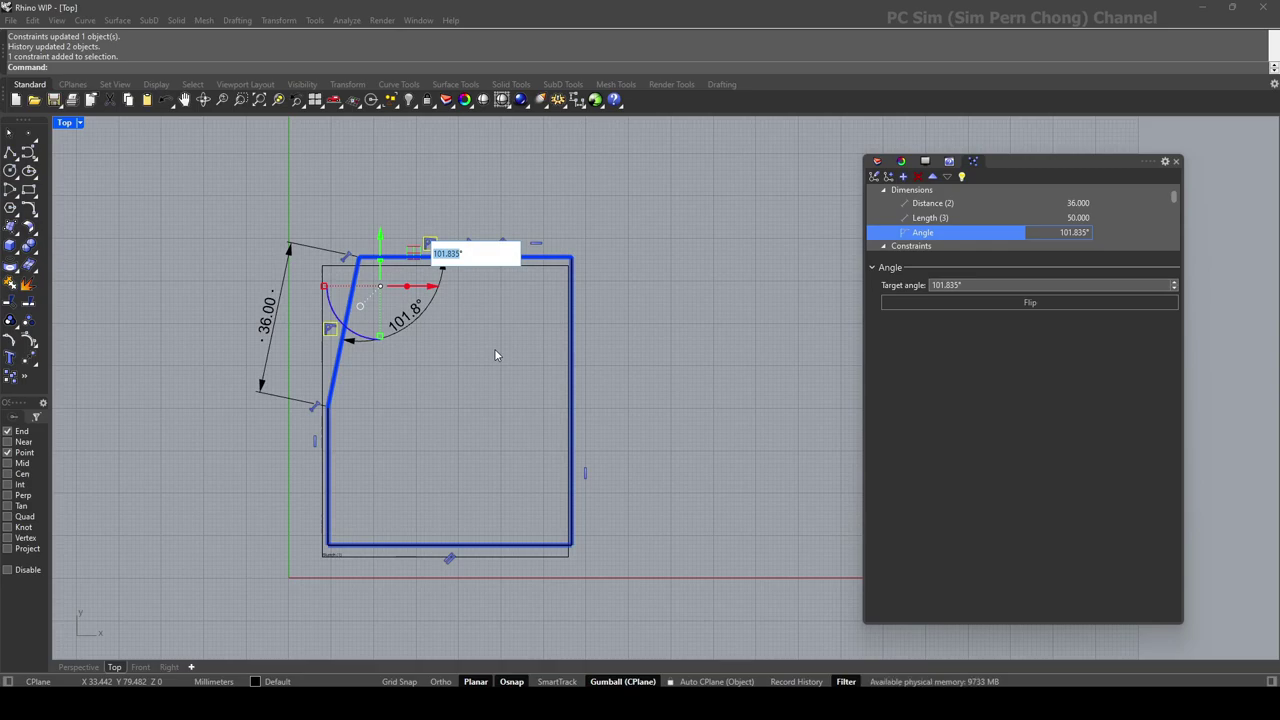
type("102")
key("Return")
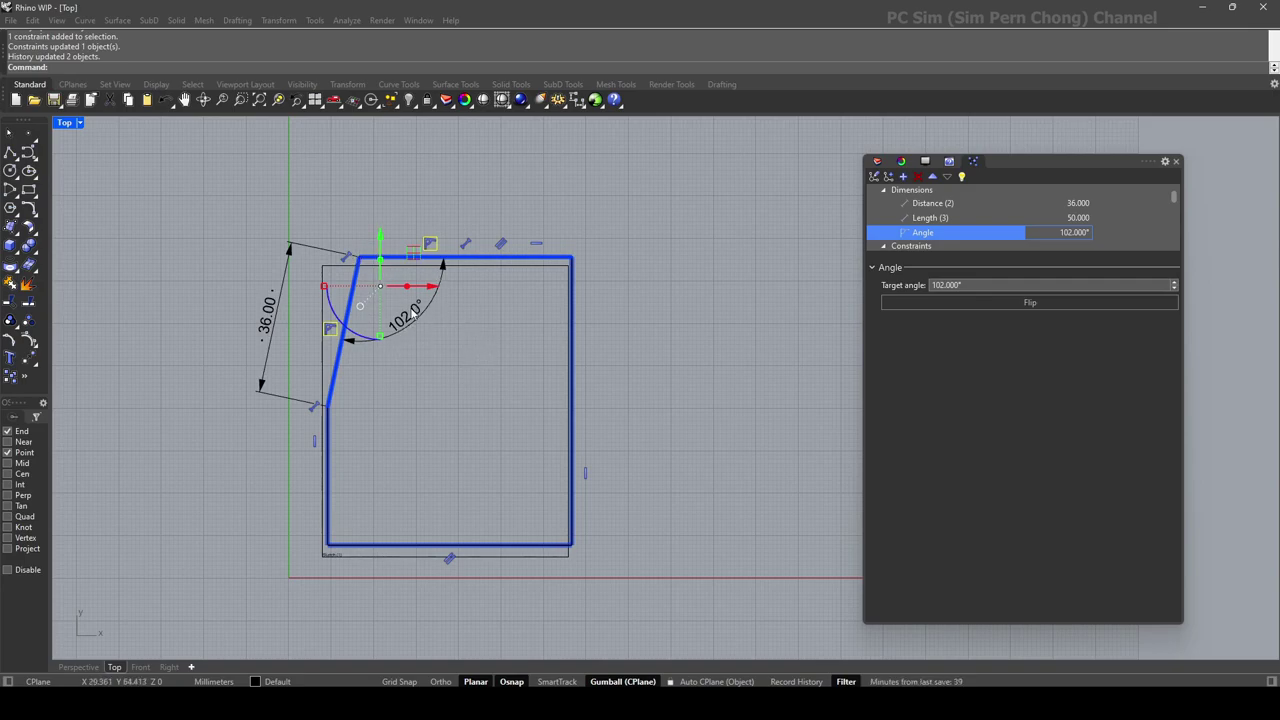
scroll(430, 245, "up", 2)
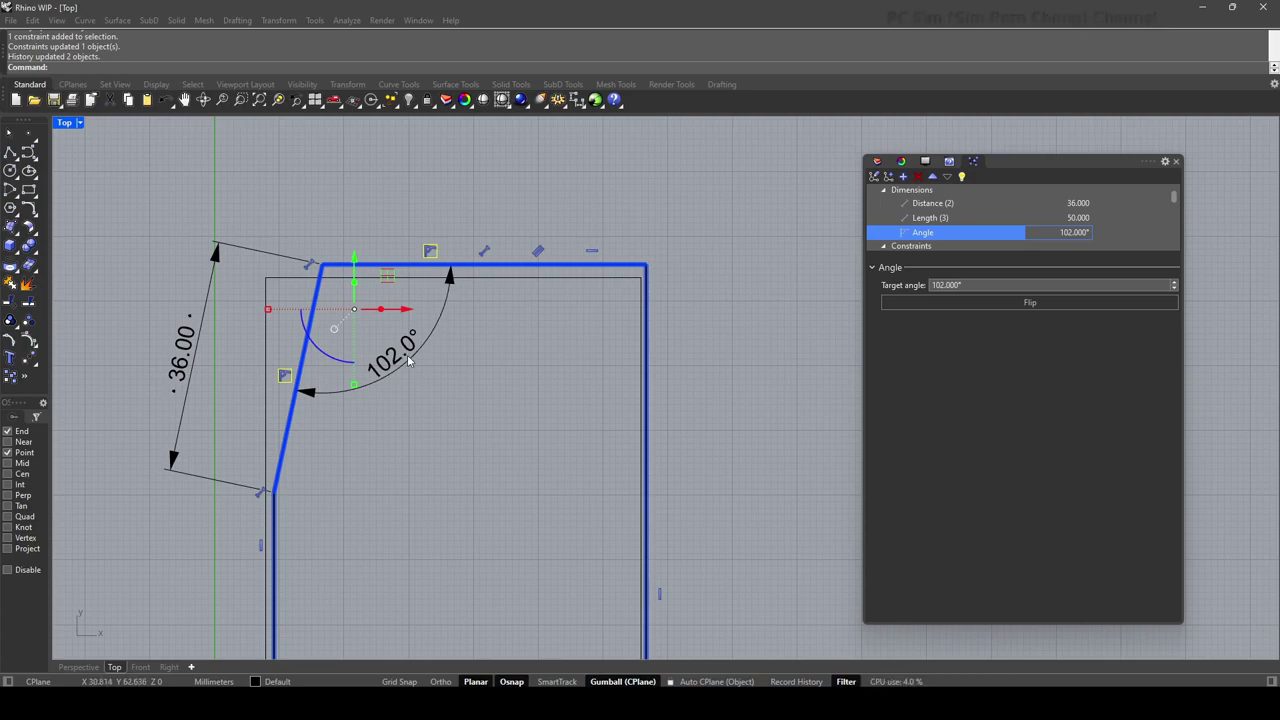
scroll(436, 393, "down", 3)
mouse_move(471, 391)
right_mouse_down()
mouse_move(551, 371)
mouse_move(530, 400)
mouse_move(472, 391)
right_mouse_up()
scroll(537, 380, "up", 2)
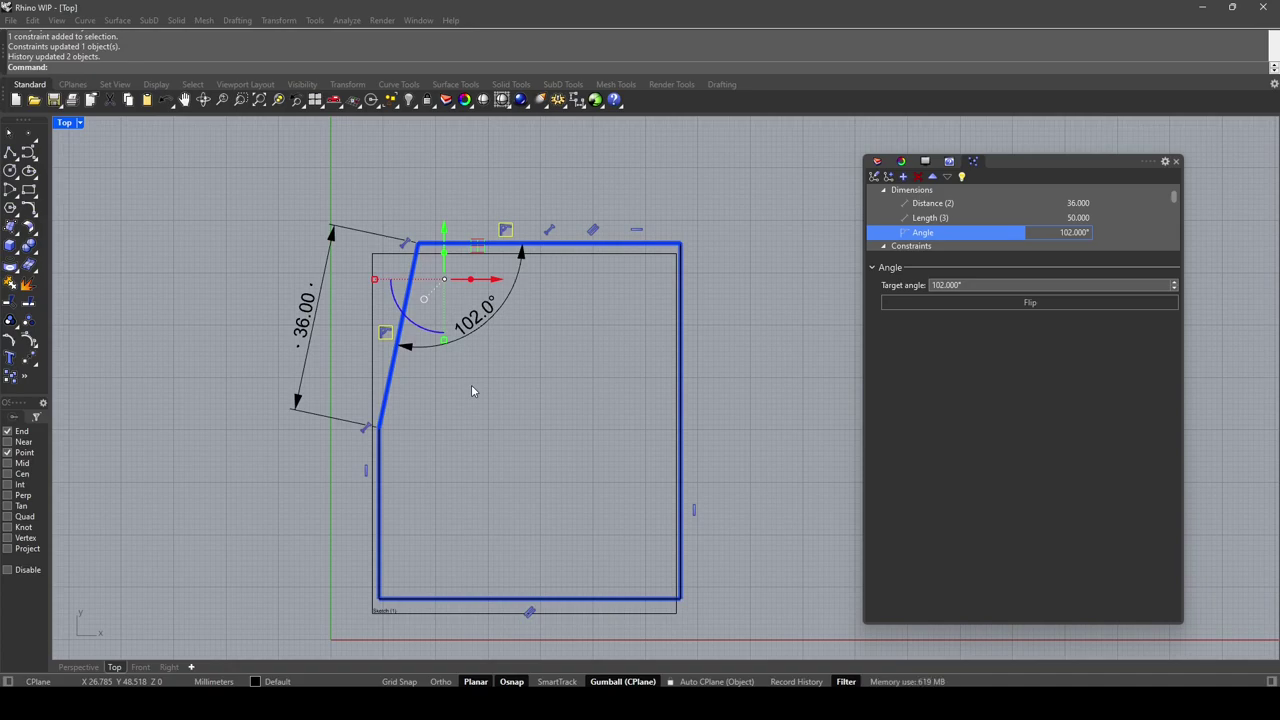